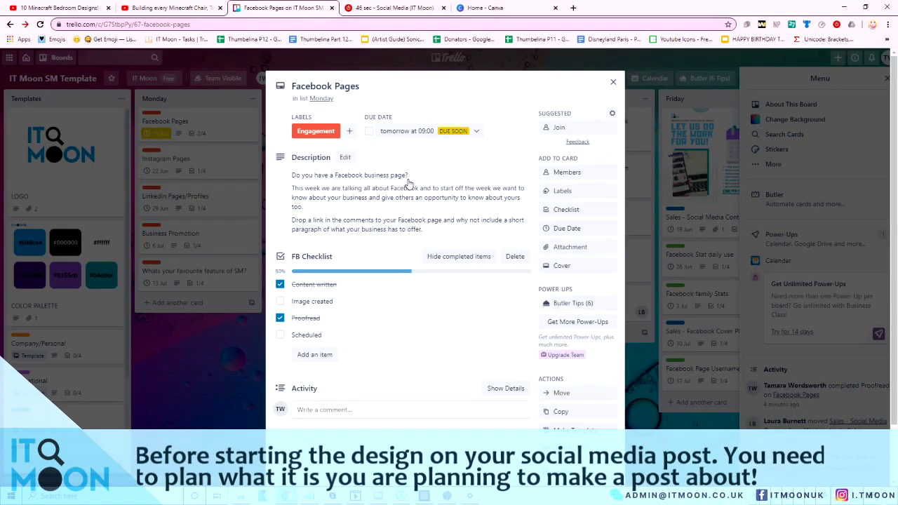
Open the Facebook Pages card's description for editing and select all of its text to go over the planned post.
click(409, 183)
key(ctrl+a)
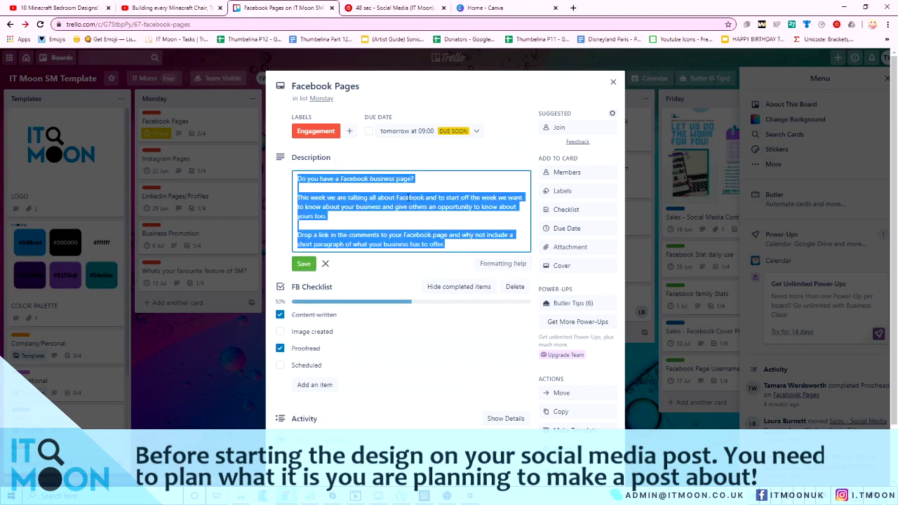
click(362, 219)
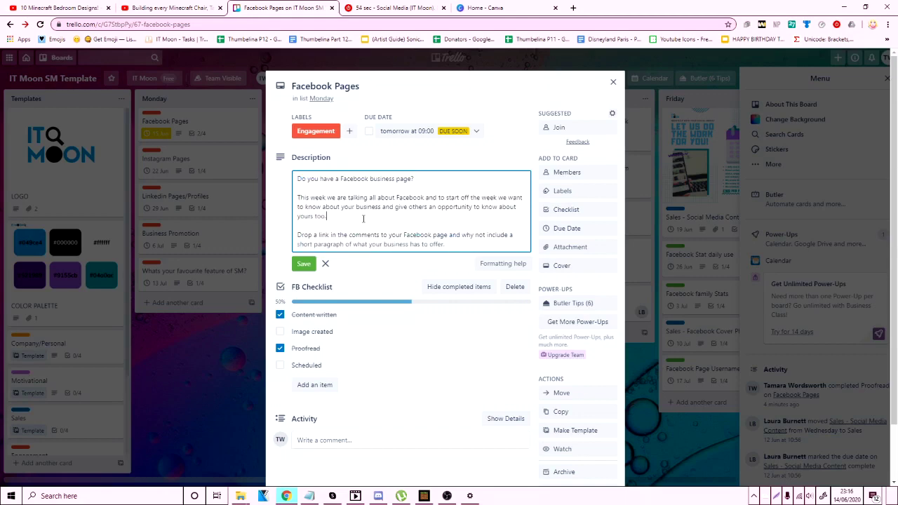
Switch to Canva and create a new blank Facebook Post design.
click(482, 7)
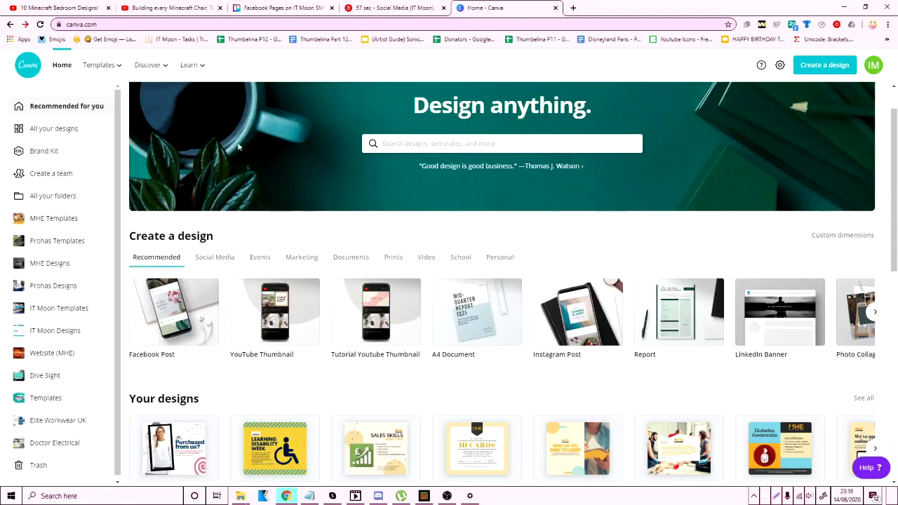
scroll(61, 309, down, 1)
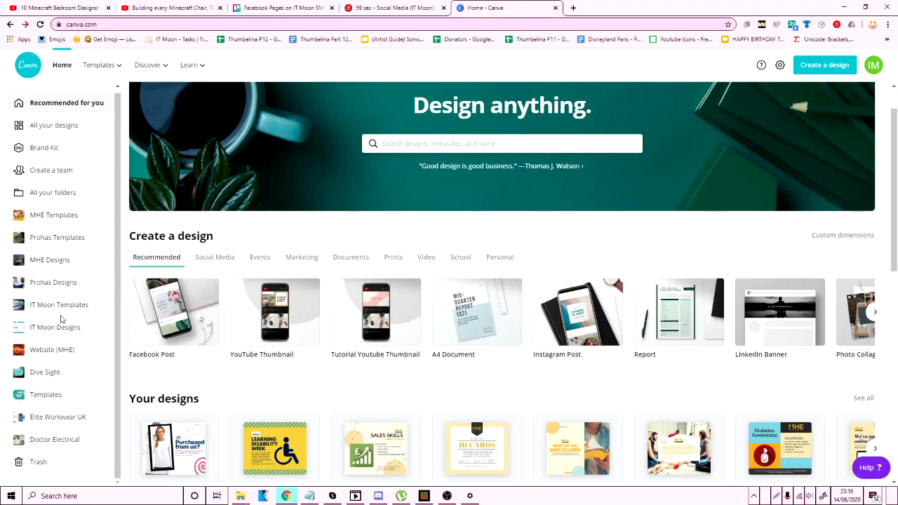
click(200, 323)
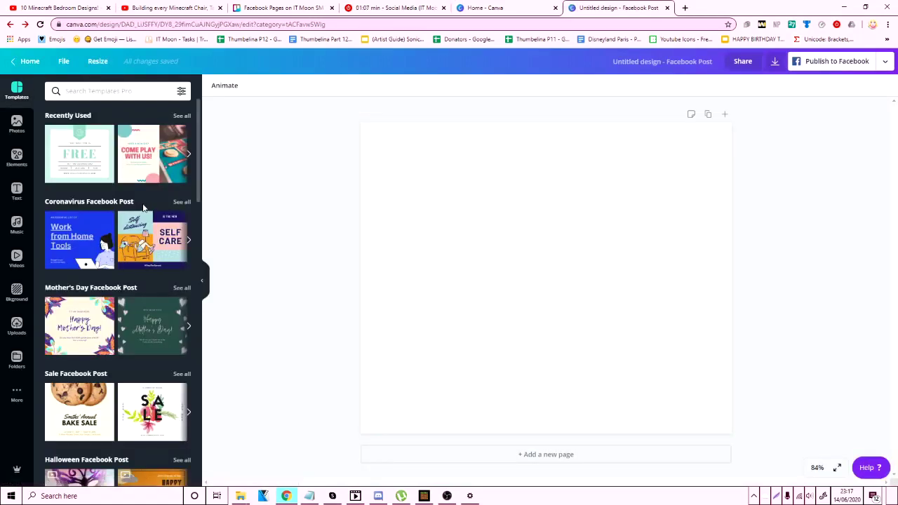
Find the "Join us for Cyber Monday!" template among the Facebook post templates and apply it to the blank page.
scroll(146, 217, down, 4)
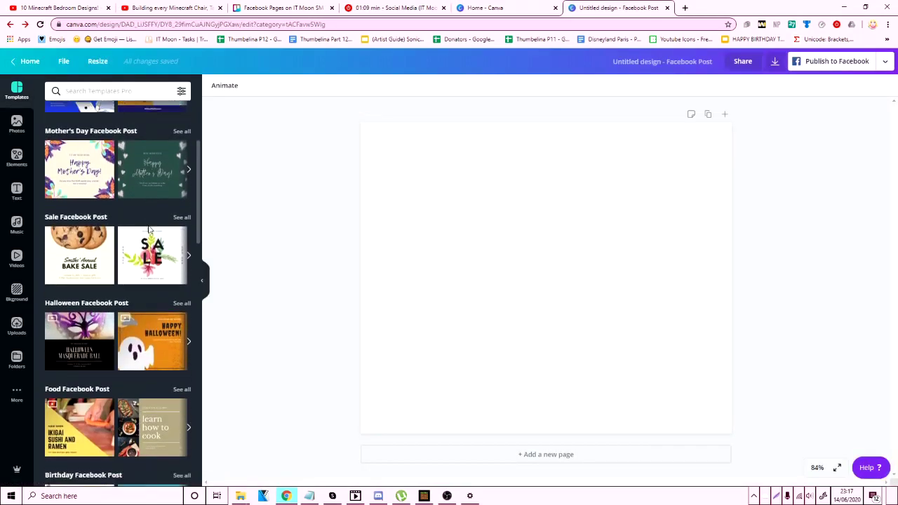
scroll(151, 231, down, 6)
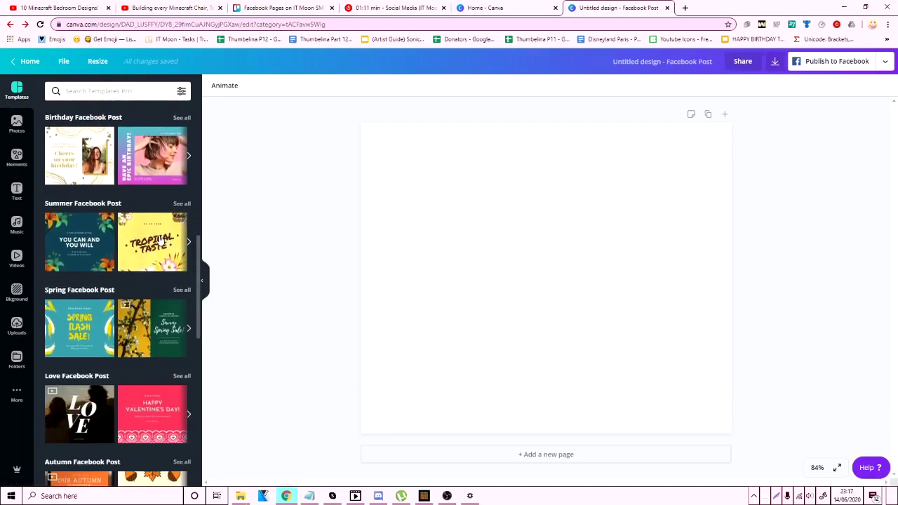
scroll(159, 241, down, 4)
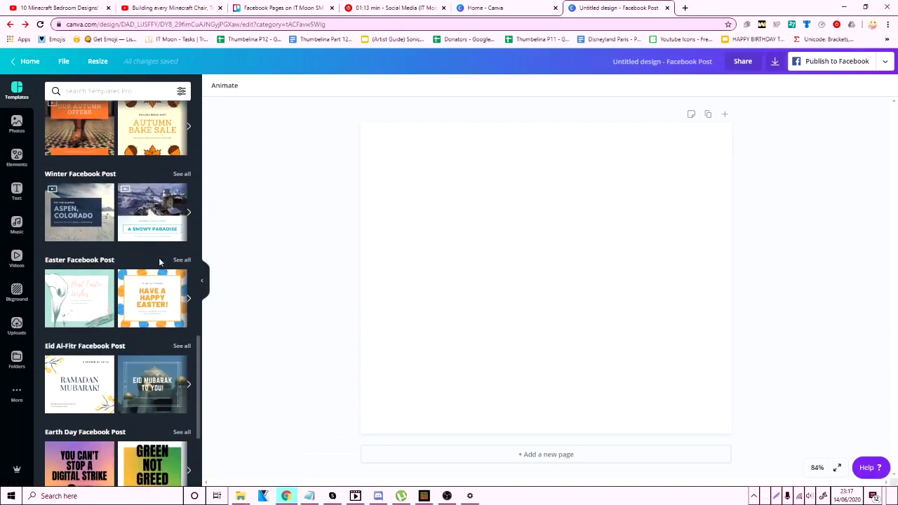
scroll(161, 267, down, 4)
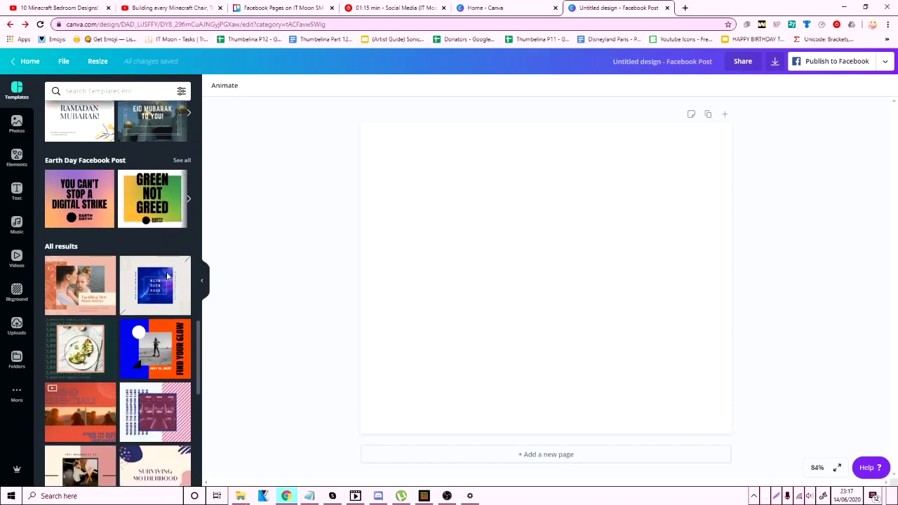
scroll(167, 277, down, 4)
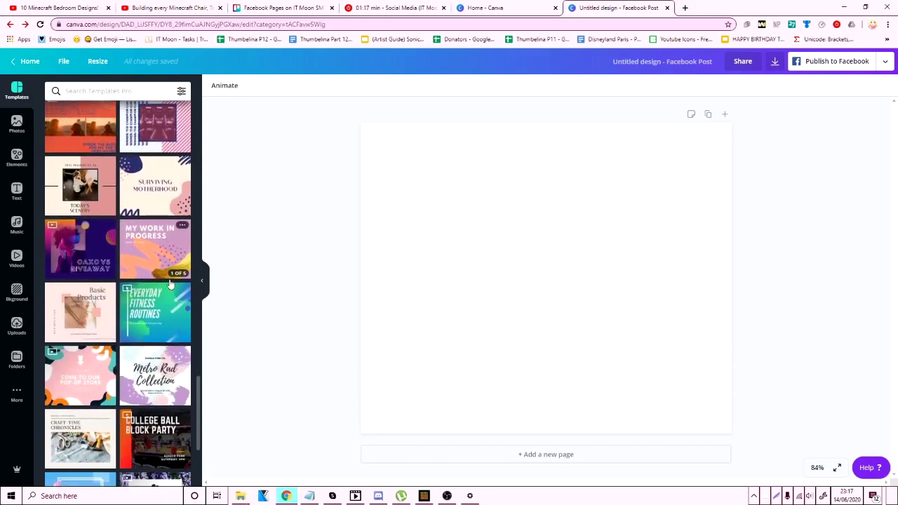
scroll(169, 281, down, 2)
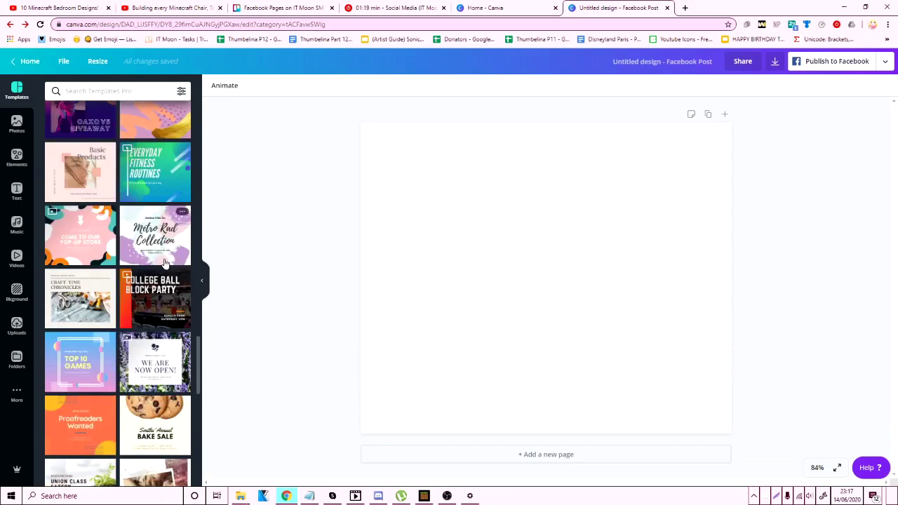
scroll(166, 263, down, 5)
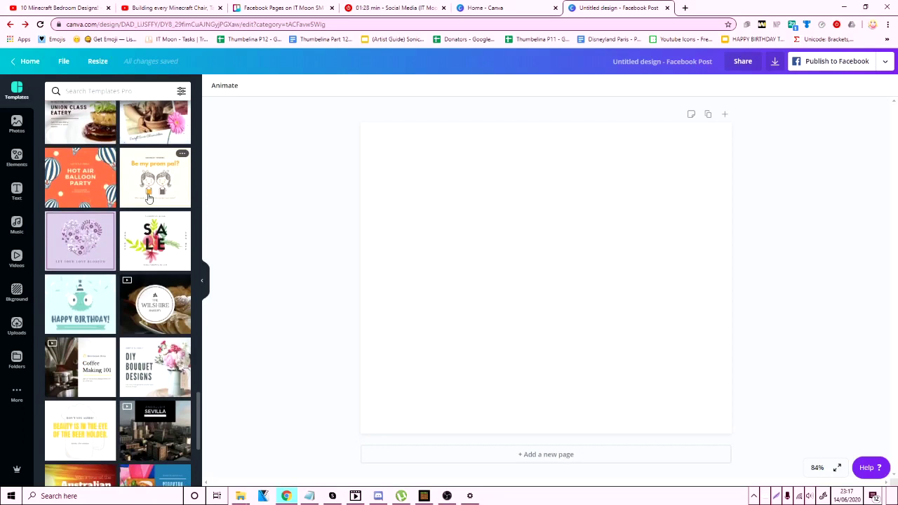
scroll(149, 199, down, 10)
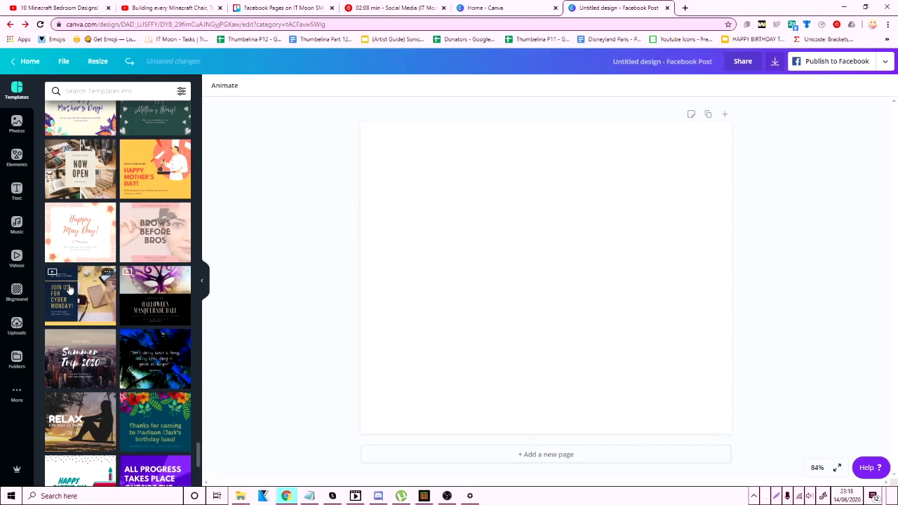
drag(69, 289, 487, 258)
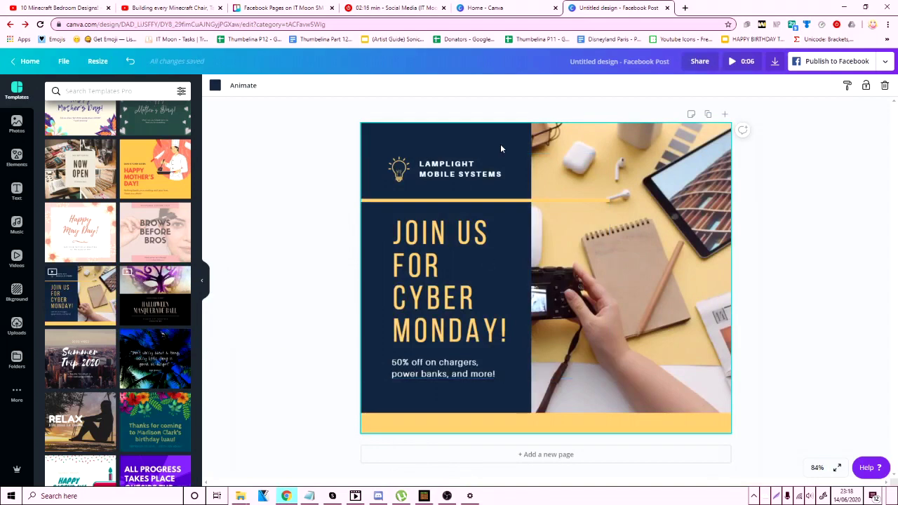
Ungroup the template's combined logo, line and text elements.
click(462, 238)
right_click(463, 213)
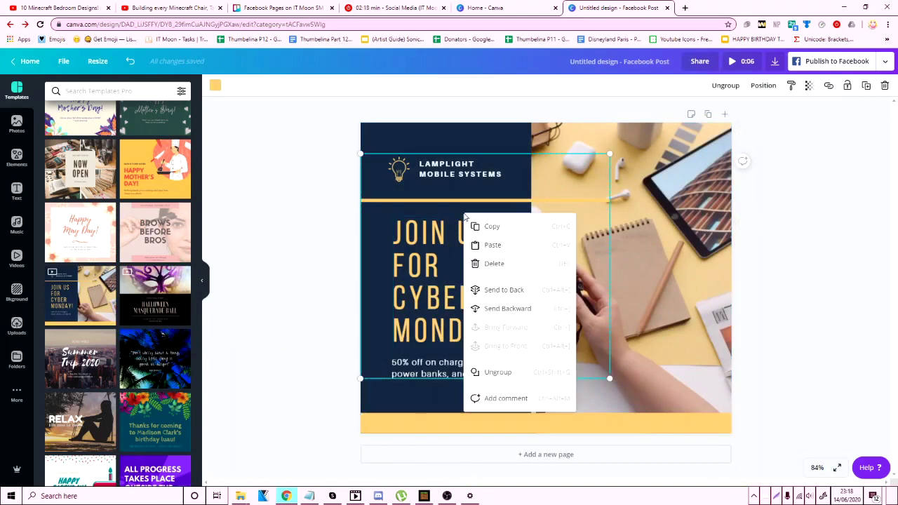
click(423, 213)
click(343, 183)
click(443, 180)
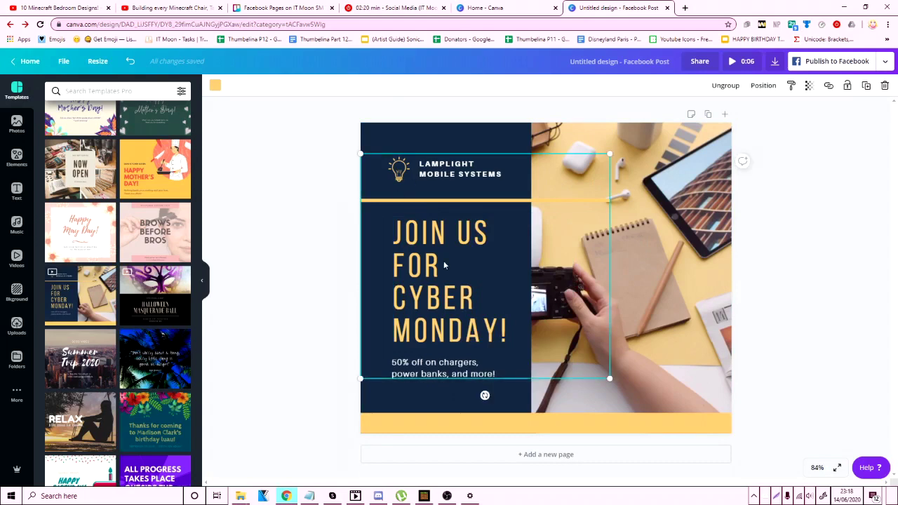
click(468, 261)
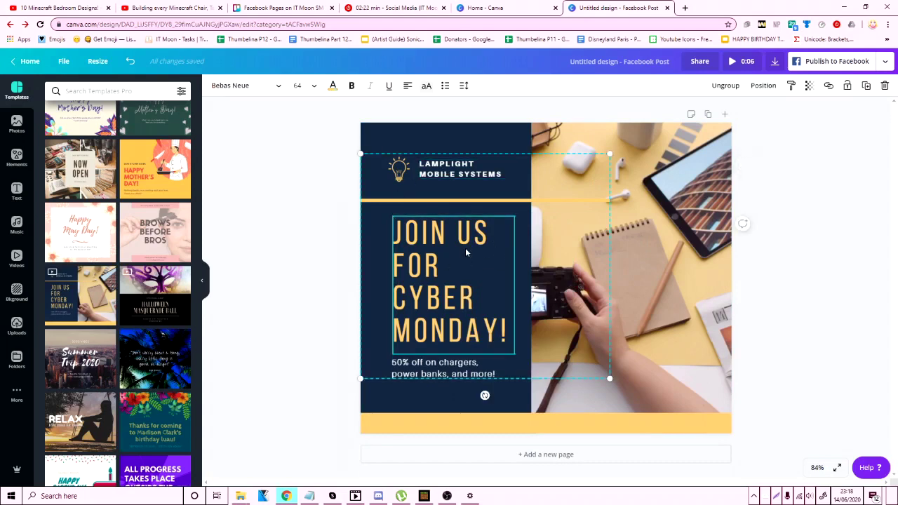
right_click(465, 242)
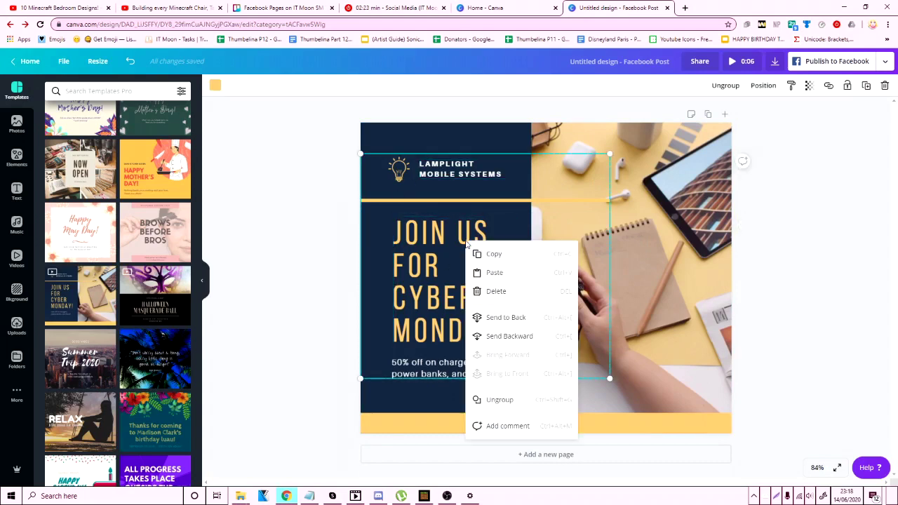
click(509, 400)
click(344, 239)
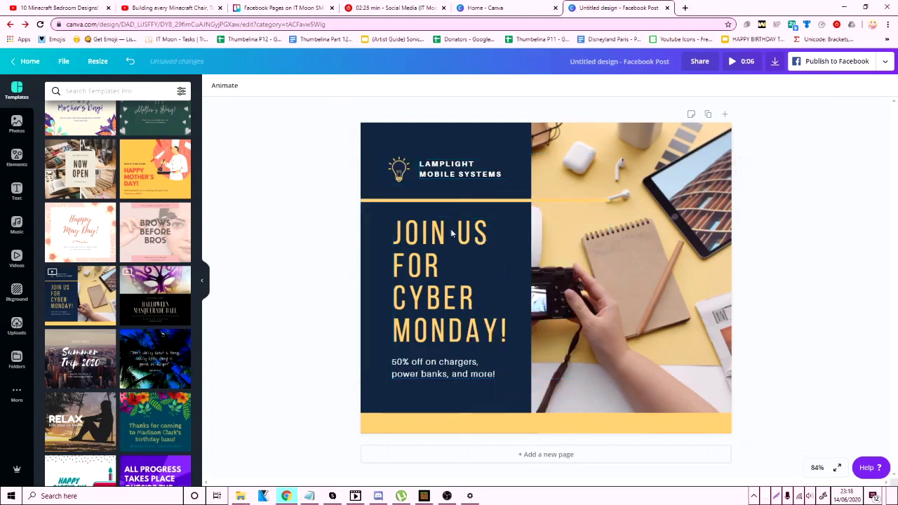
Select the lightbulb icon, the headline and the company name one by one to check that they are separate elements.
click(394, 175)
click(394, 176)
click(480, 257)
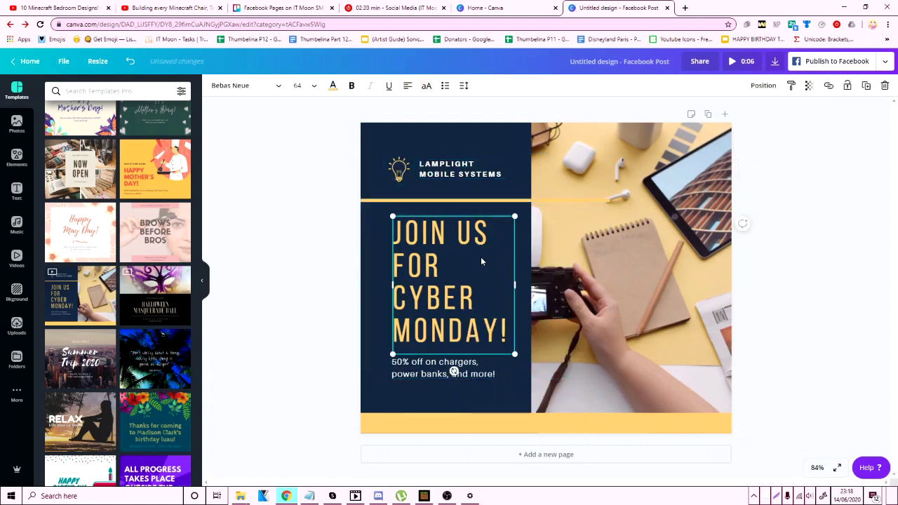
click(435, 168)
click(398, 173)
click(459, 173)
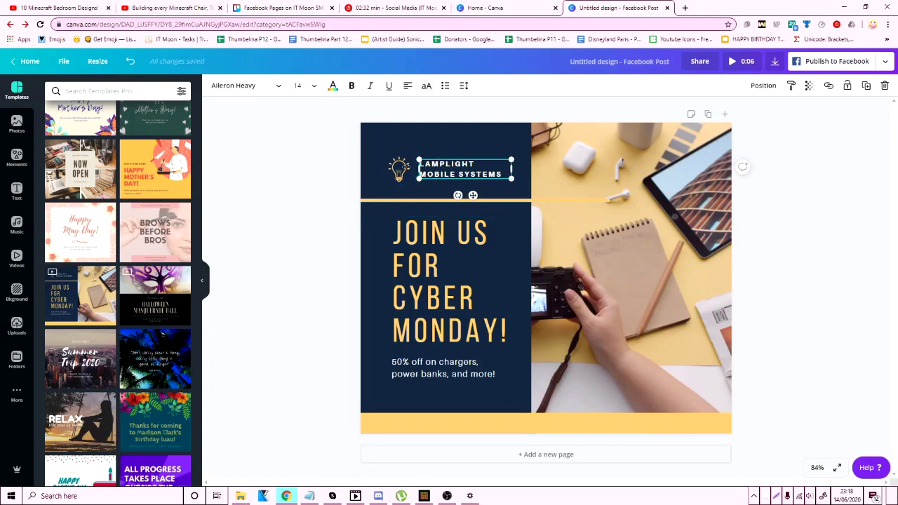
click(399, 169)
click(445, 174)
Open the Advertisement design from the IT Moon Designs folder and copy its IT Moon logo.
click(493, 8)
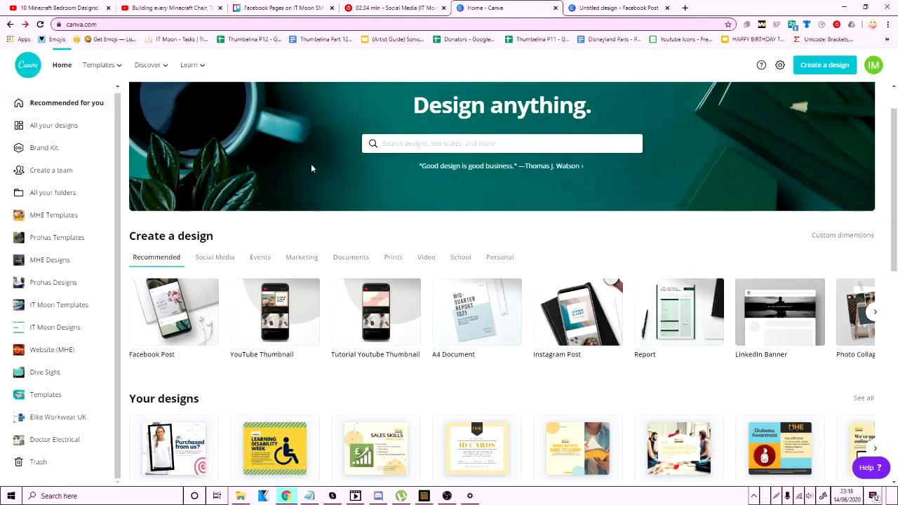
click(58, 303)
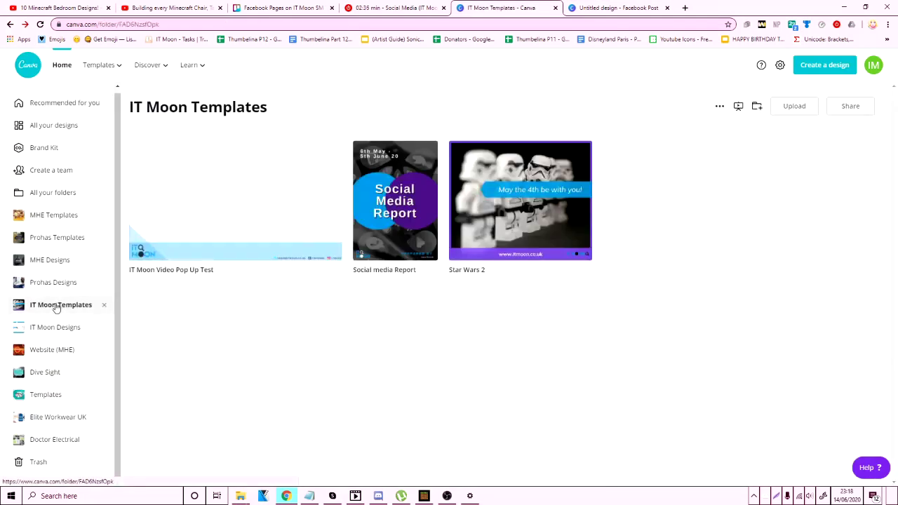
click(54, 326)
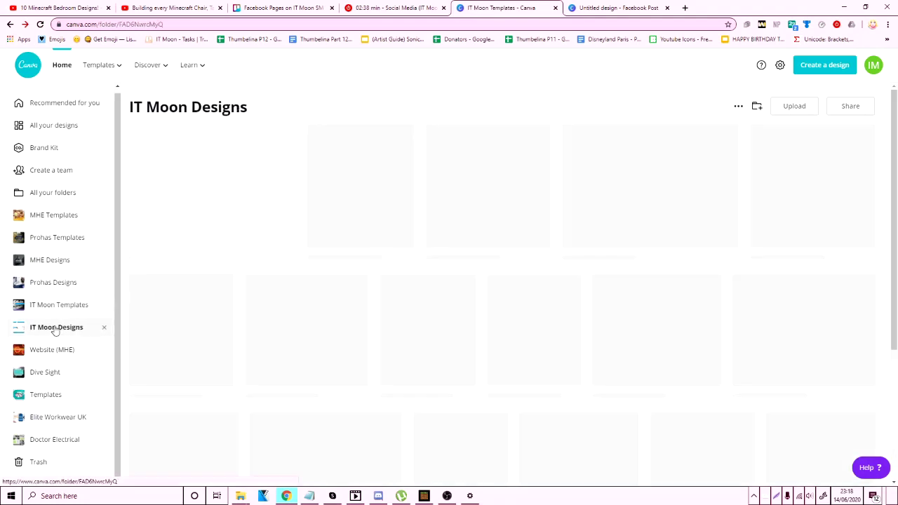
click(375, 210)
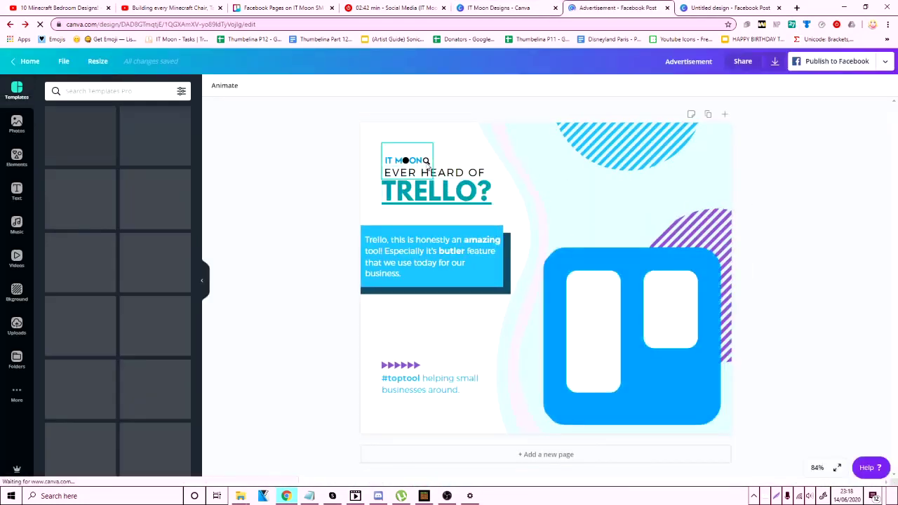
click(421, 161)
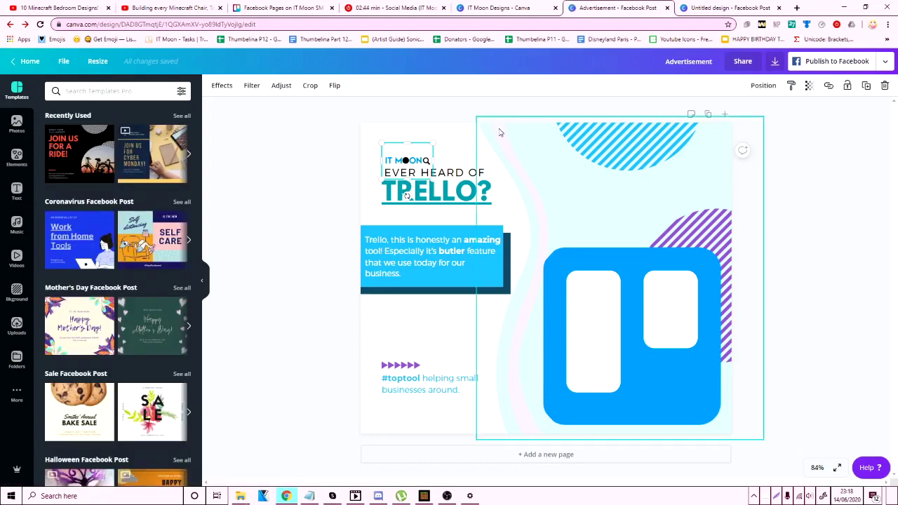
Replace the Lamplight Mobile Systems icon and name in the Cyber Monday design with the copied IT Moon logo, enlarged above the headline.
click(684, 6)
click(492, 204)
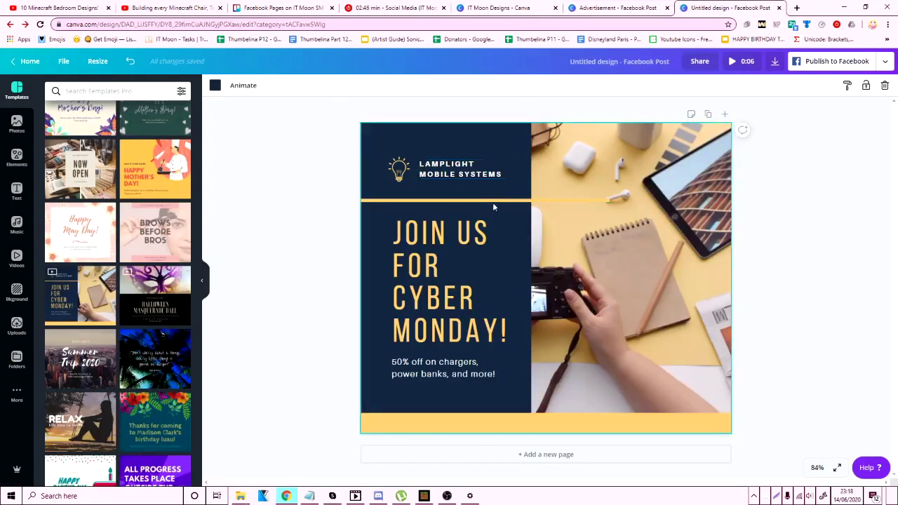
key(ctrl+v)
mouse_move(451, 170)
mouse_down()
mouse_move(500, 142)
mouse_move(500, 194)
mouse_move(437, 171)
mouse_move(409, 181)
mouse_move(494, 140)
mouse_move(459, 170)
mouse_up()
click(558, 178)
key(ctrl+z)
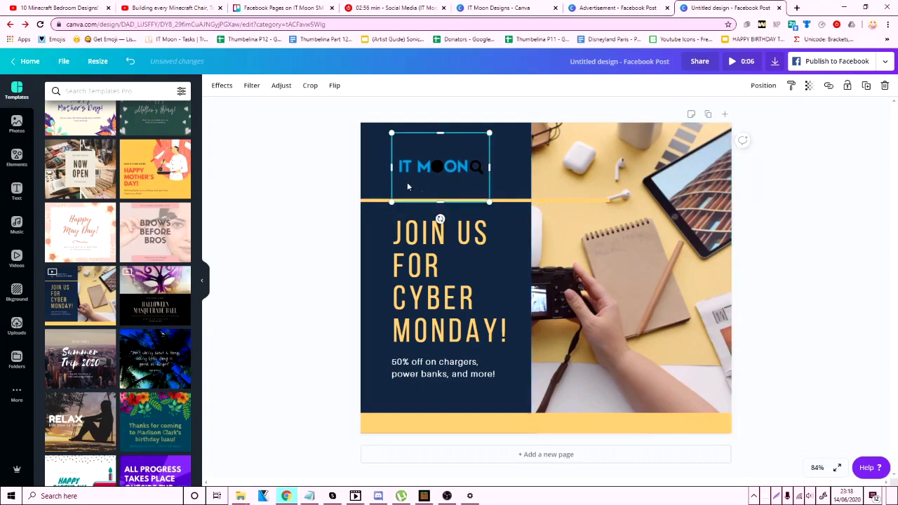
Change the page's background colour to the dark grey from the IT Moon palette.
click(381, 181)
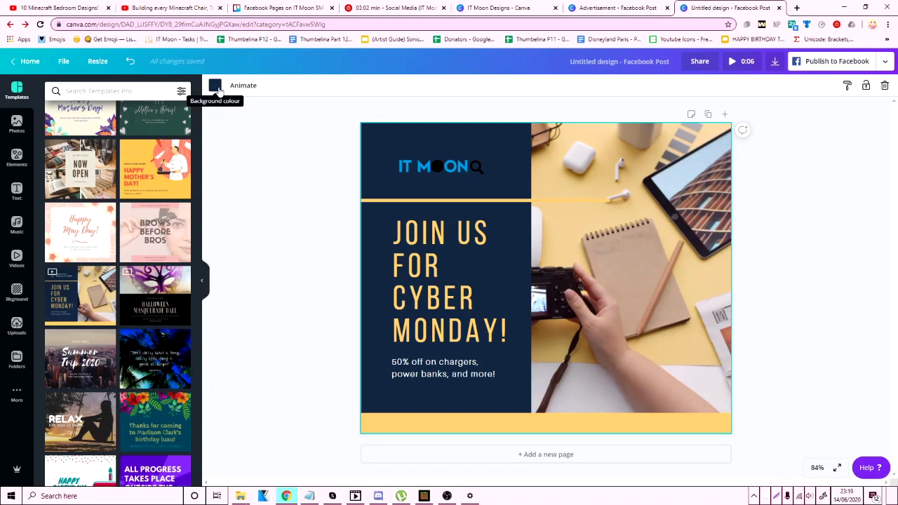
click(216, 86)
scroll(172, 172, down, 3)
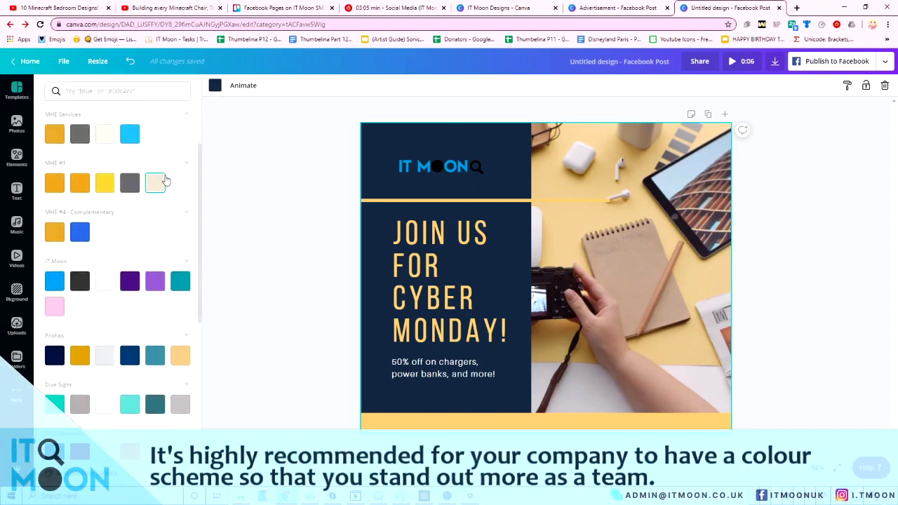
scroll(157, 223, down, 1)
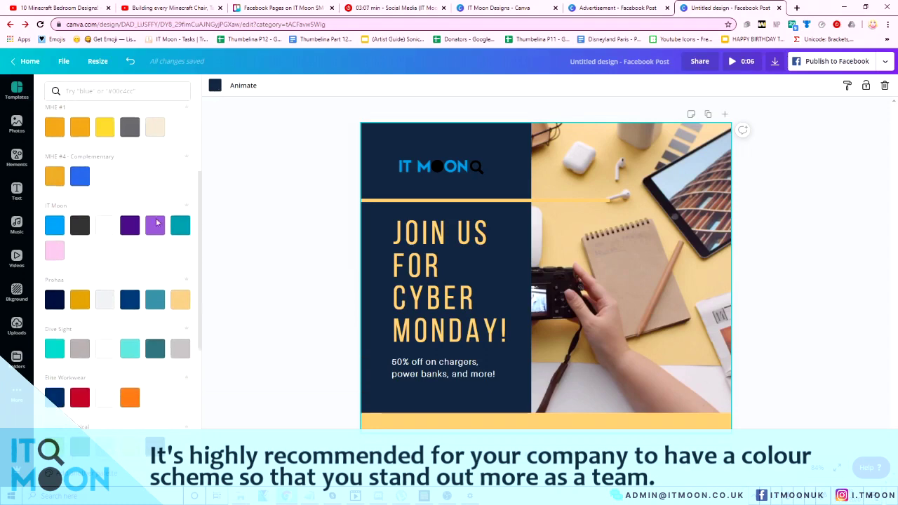
scroll(157, 223, down, 1)
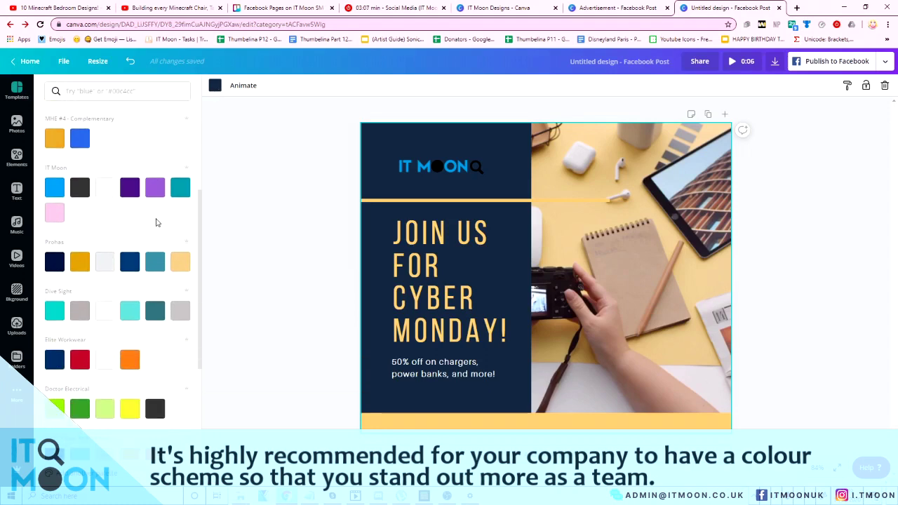
click(52, 190)
click(82, 188)
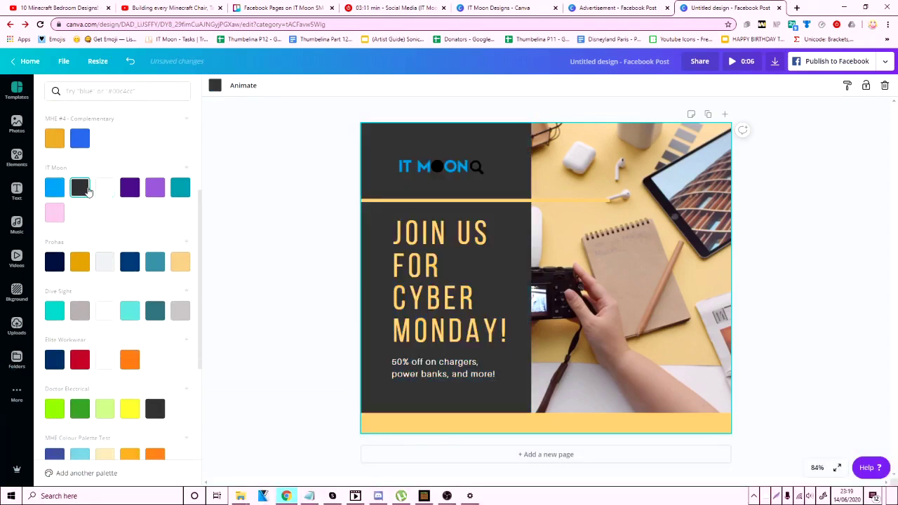
Look over the existing designs in the IT Moon Designs folder and return to the Advertisement design.
click(519, 7)
scroll(520, 87, down, 1)
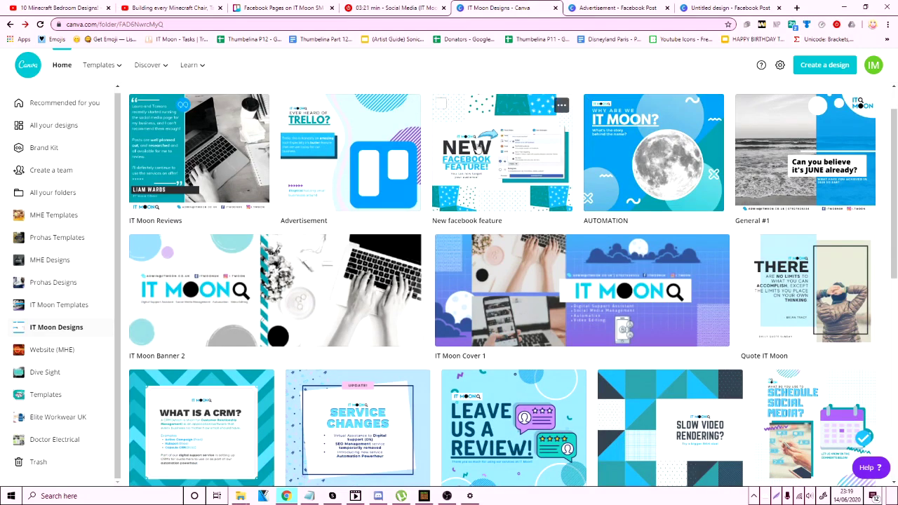
click(593, 8)
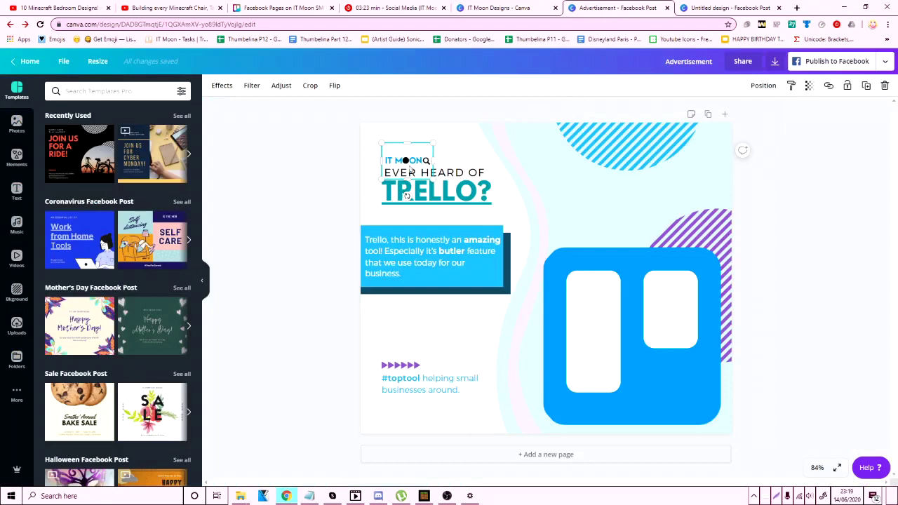
Return to the Cyber Monday design and review the colour palettes available for its headline and bottom band.
key(ctrl+Tab)
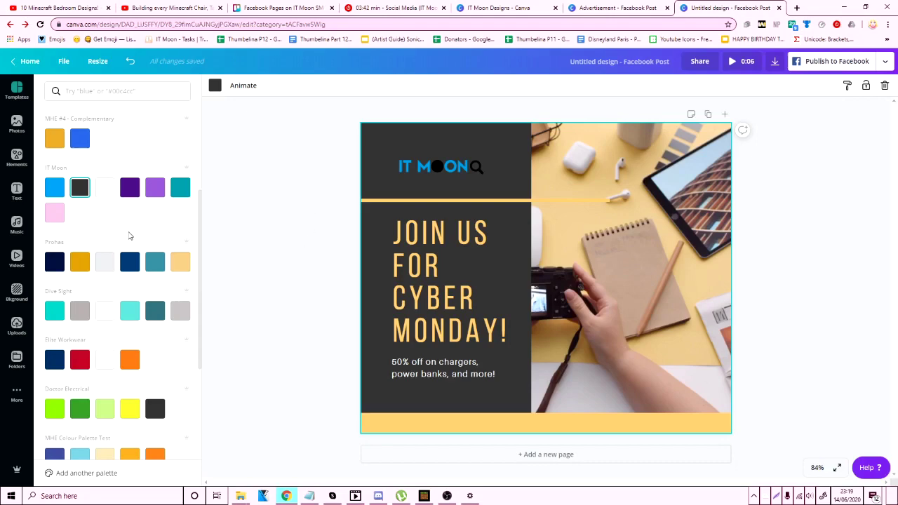
scroll(130, 239, down, 5)
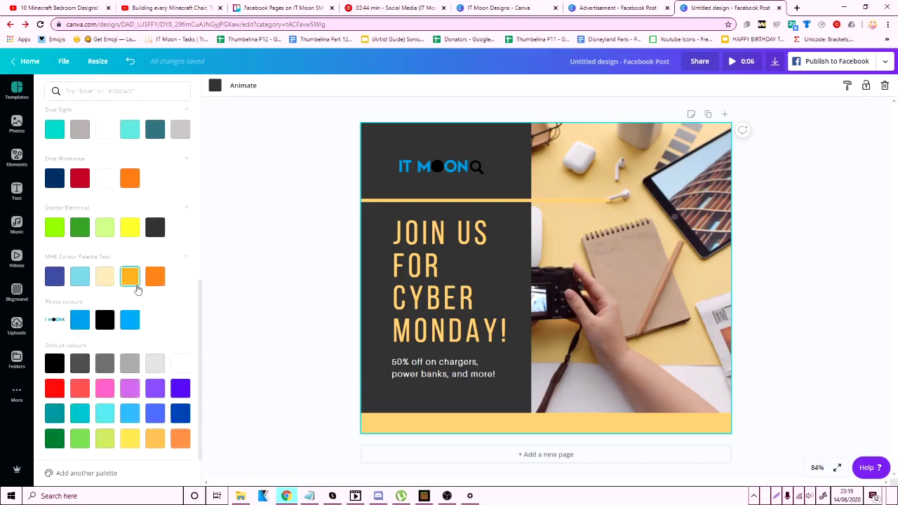
click(439, 172)
click(453, 344)
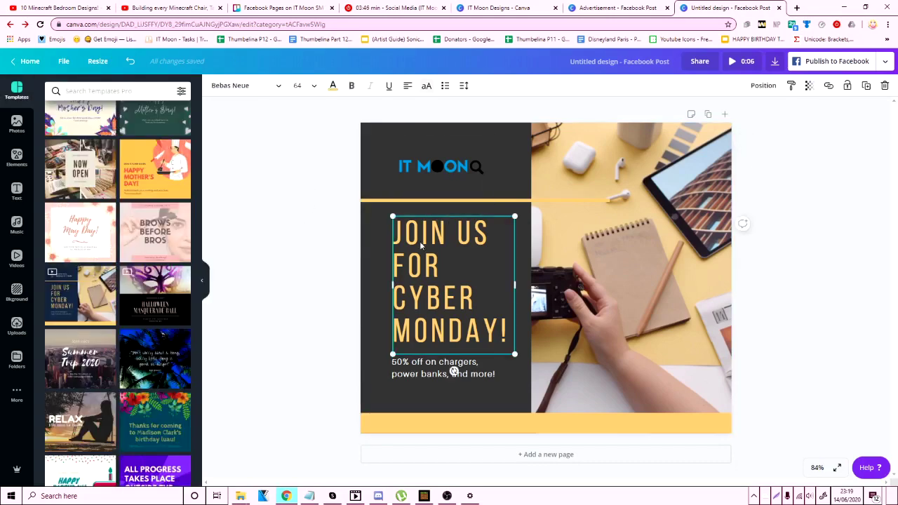
click(334, 86)
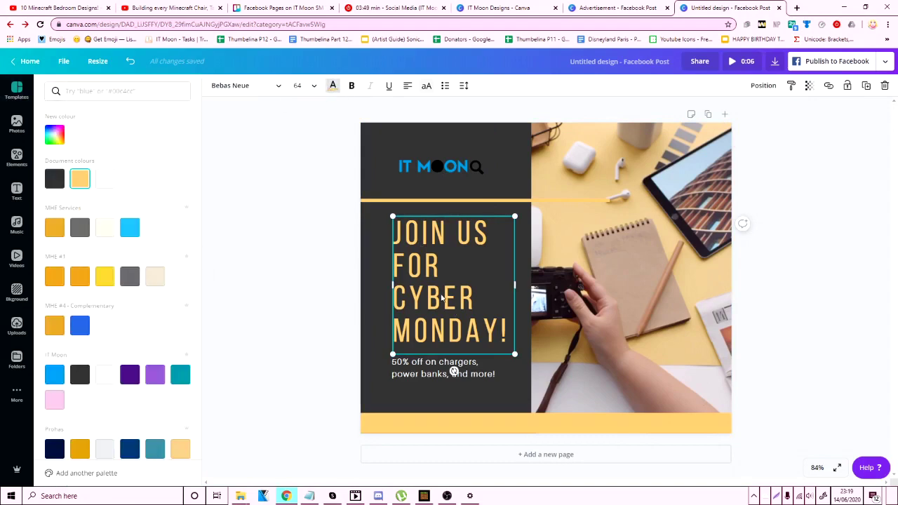
click(421, 423)
click(214, 85)
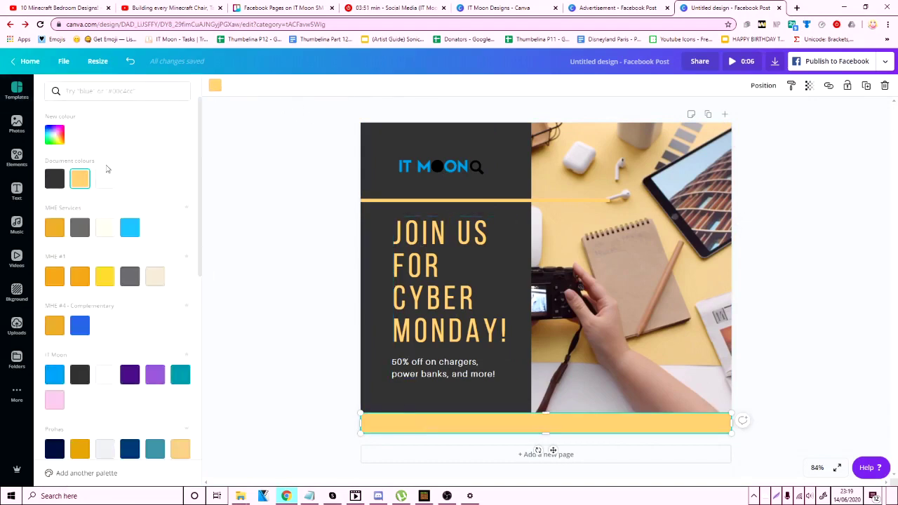
scroll(100, 223, down, 10)
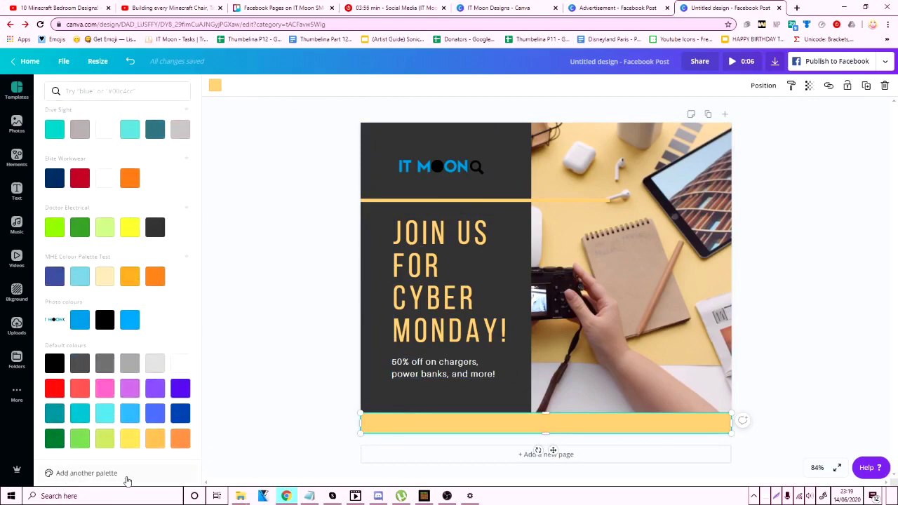
Open the Brand Kit to add another palette and look through the existing brand colours.
click(86, 473)
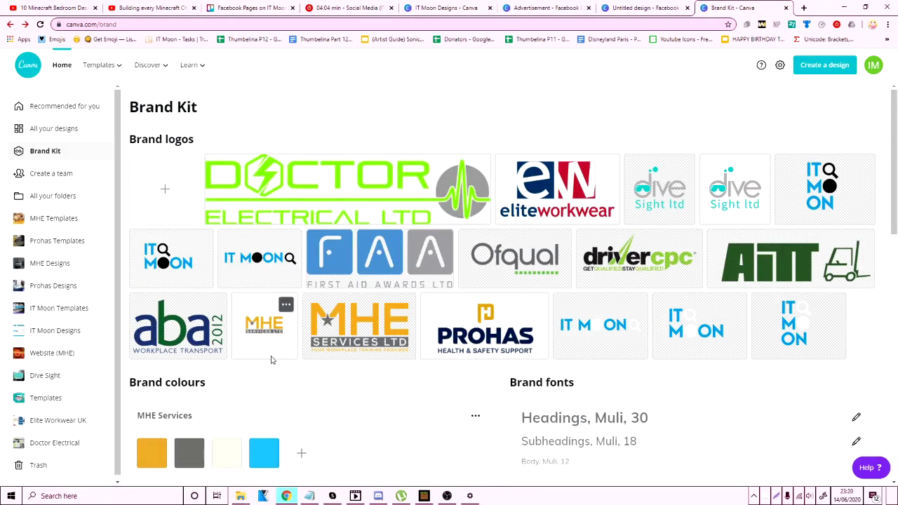
scroll(271, 359, down, 5)
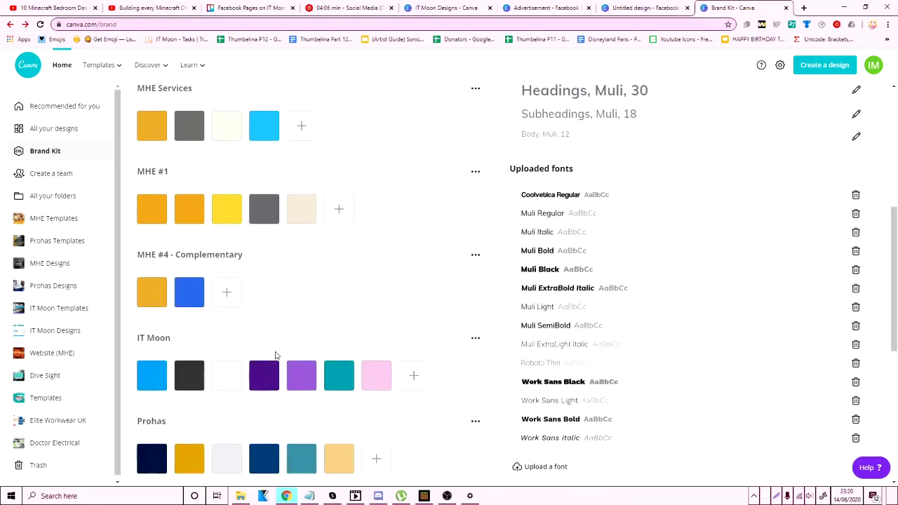
scroll(276, 355, down, 3)
scroll(513, 315, up, 3)
scroll(350, 365, down, 5)
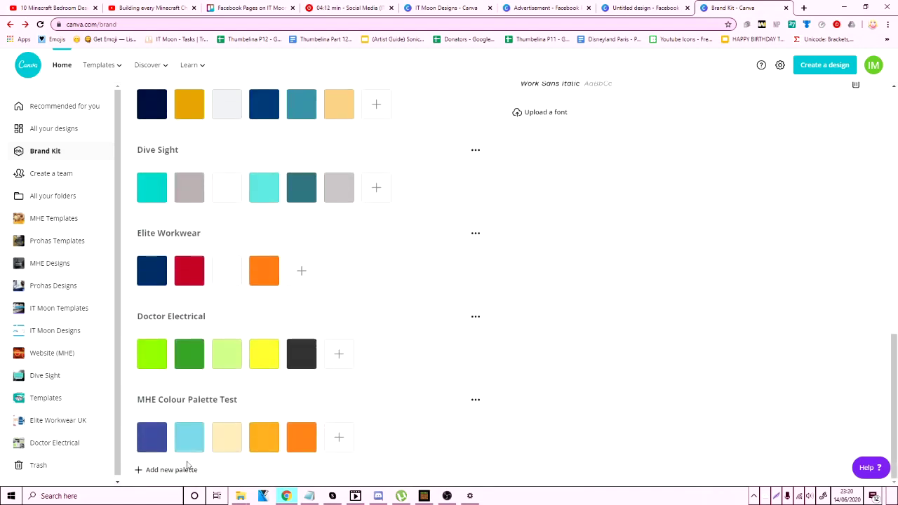
Add a new brand palette, shift its grey swatch's hue to pink at #989596, and return to the Cyber Monday design.
click(177, 469)
click(151, 437)
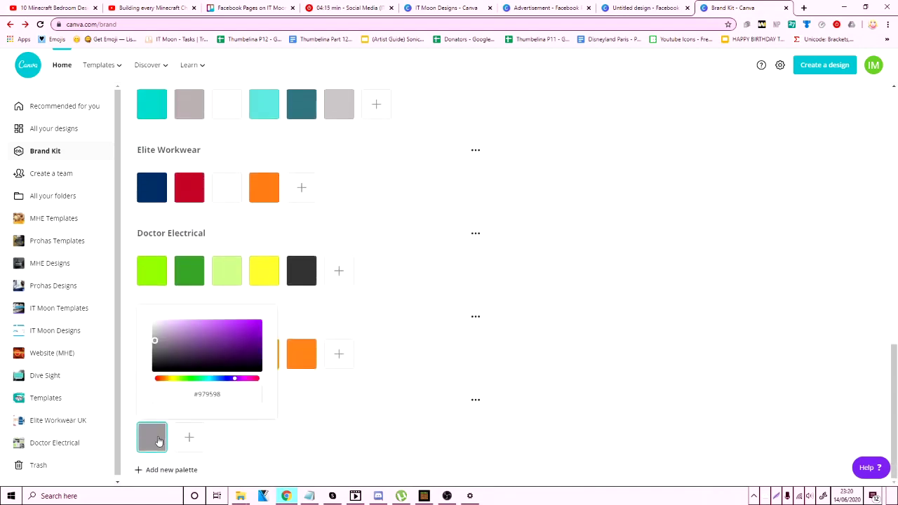
drag(234, 378, 201, 394)
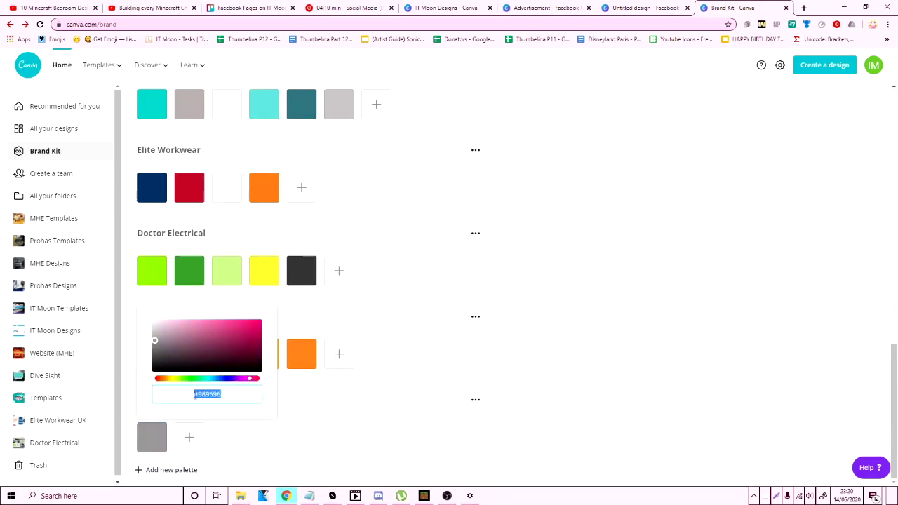
click(644, 8)
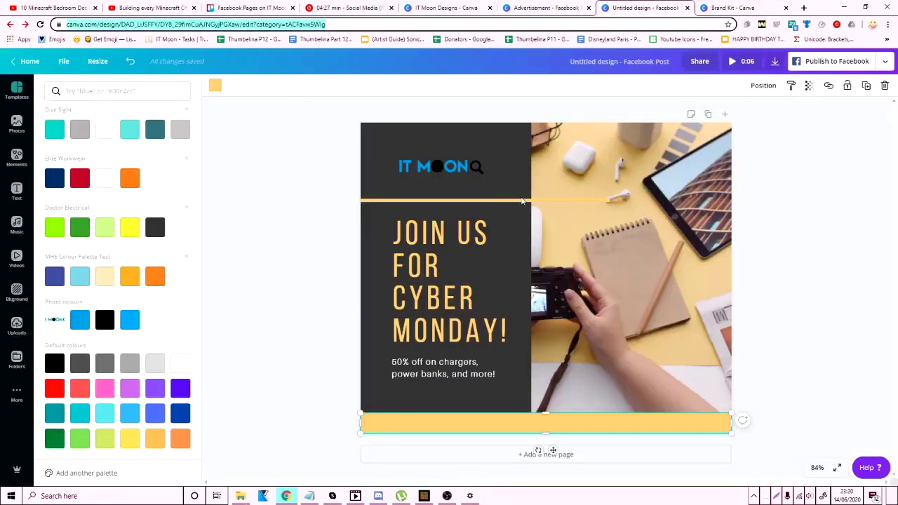
Align the IT Moon logo with the headline's left edge and set the page background to the IT Moon palette's white.
click(153, 65)
click(619, 296)
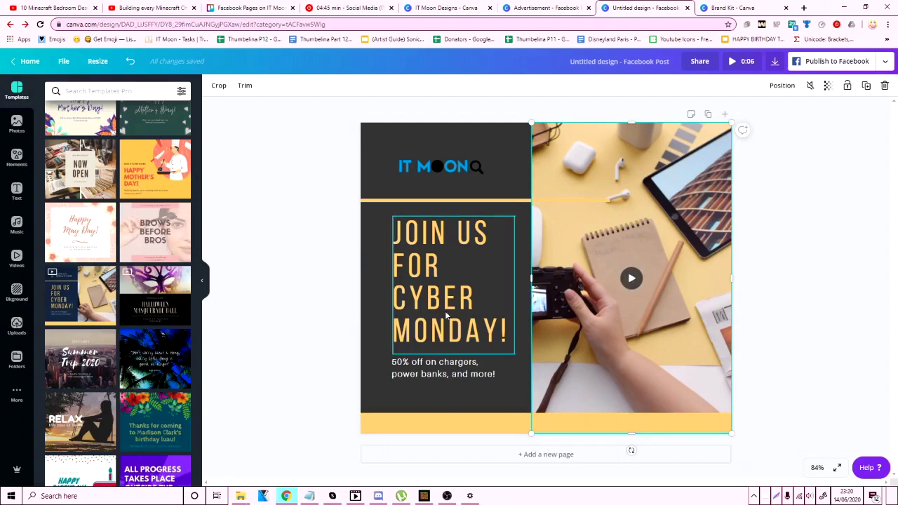
click(463, 165)
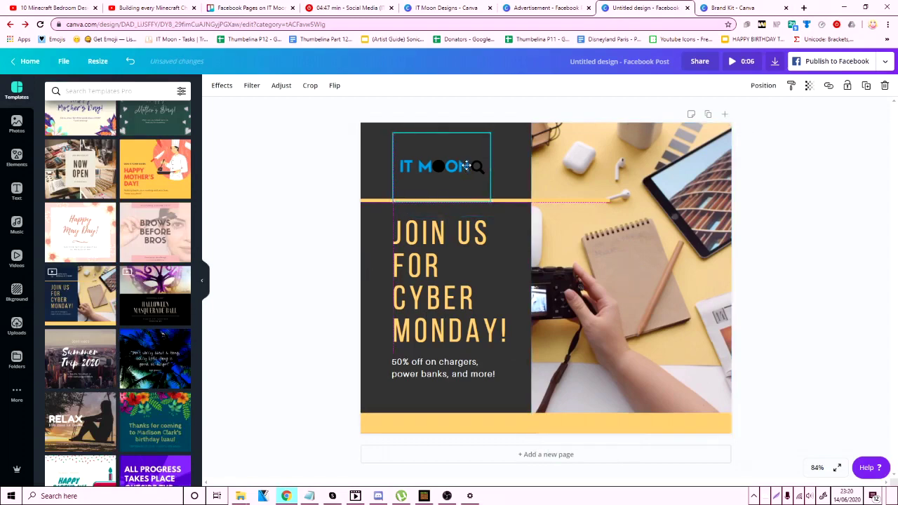
click(379, 188)
scroll(144, 244, up, 3)
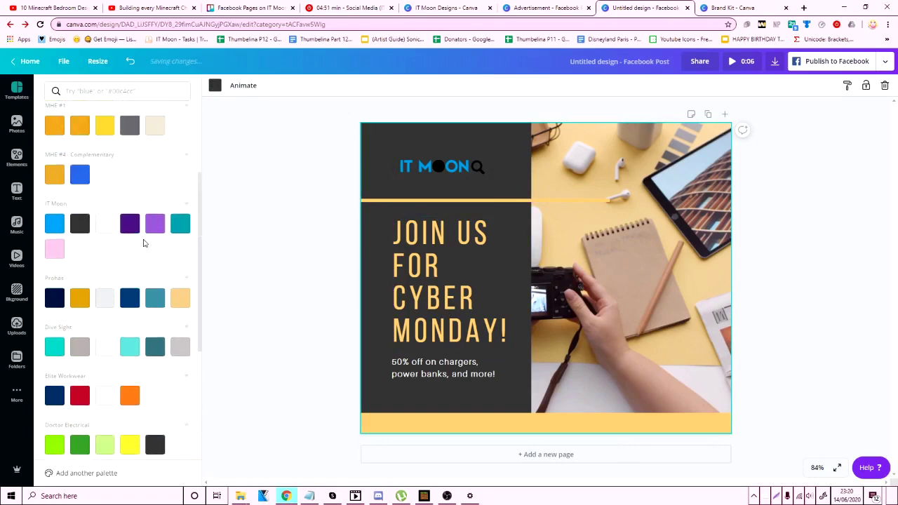
click(109, 281)
click(259, 242)
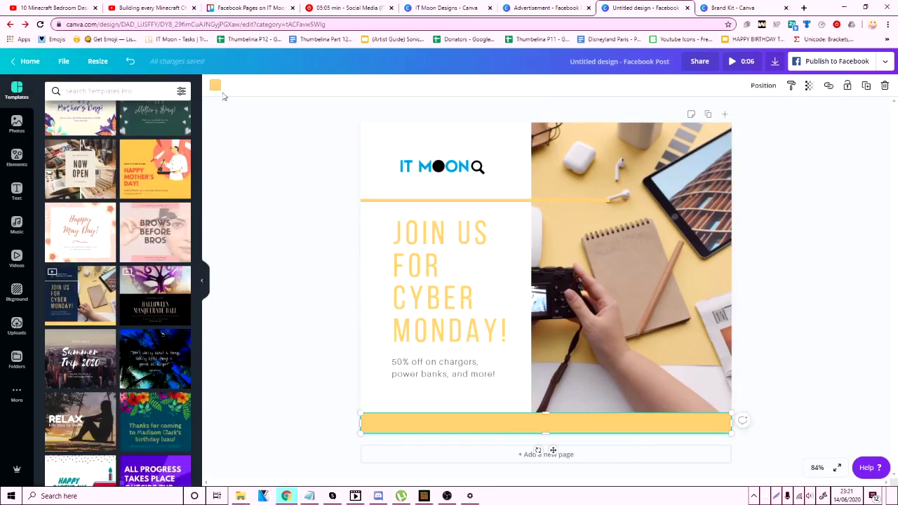
Recolour the band along the design's lower edge with the bright blue from the IT Moon palette.
click(214, 85)
scroll(92, 246, down, 2)
click(55, 234)
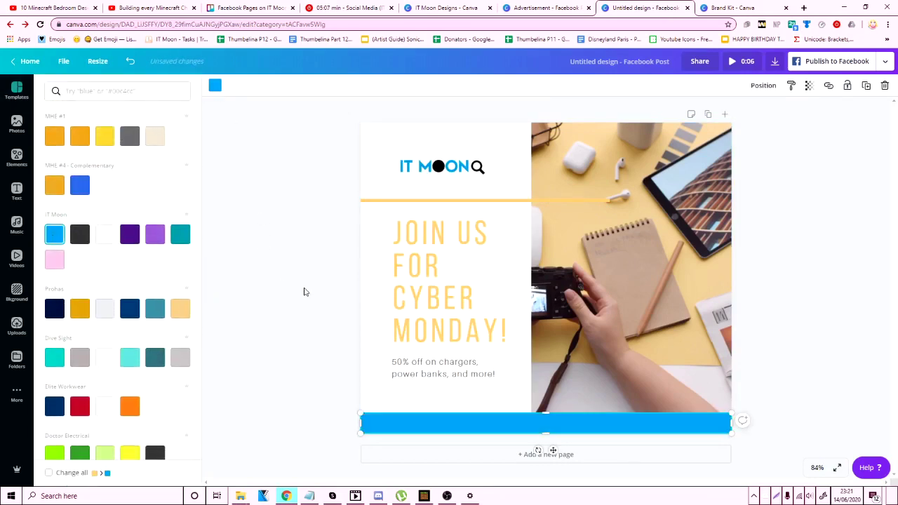
Try the light purple on the thin line beneath the logo, then settle on the teal from the IT Moon palette.
click(424, 204)
click(368, 201)
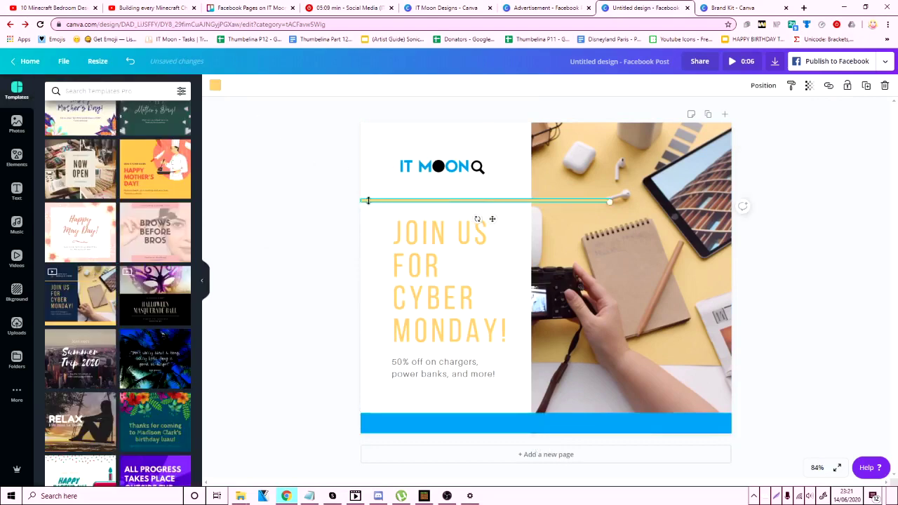
click(215, 84)
click(155, 140)
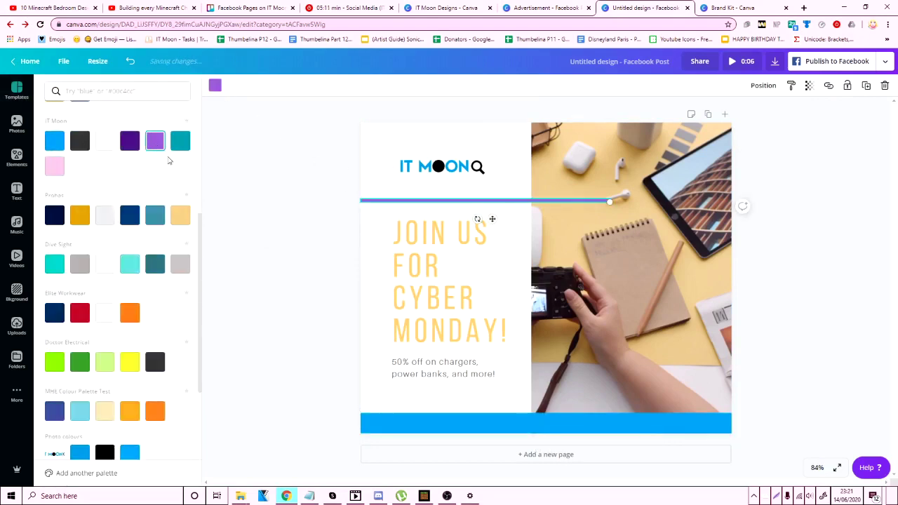
click(181, 140)
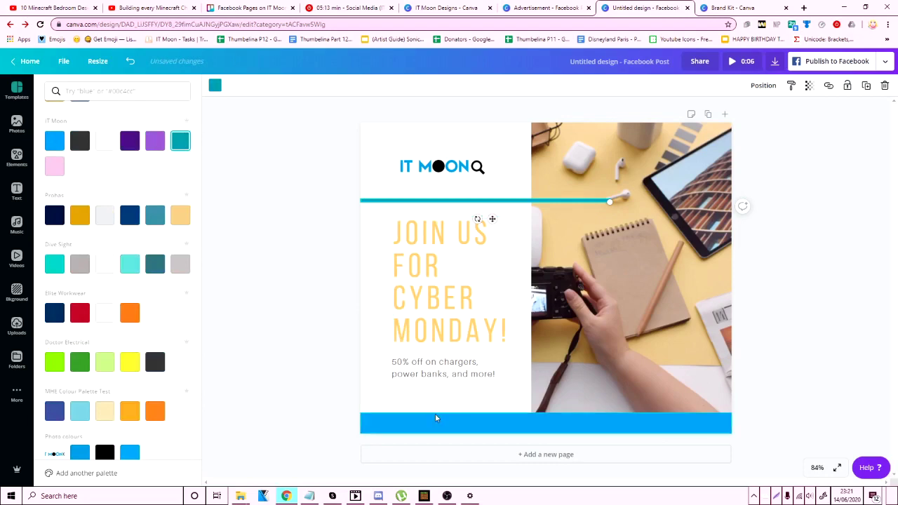
Change the headline's colour to dark grey and its font to Muli Black.
click(470, 321)
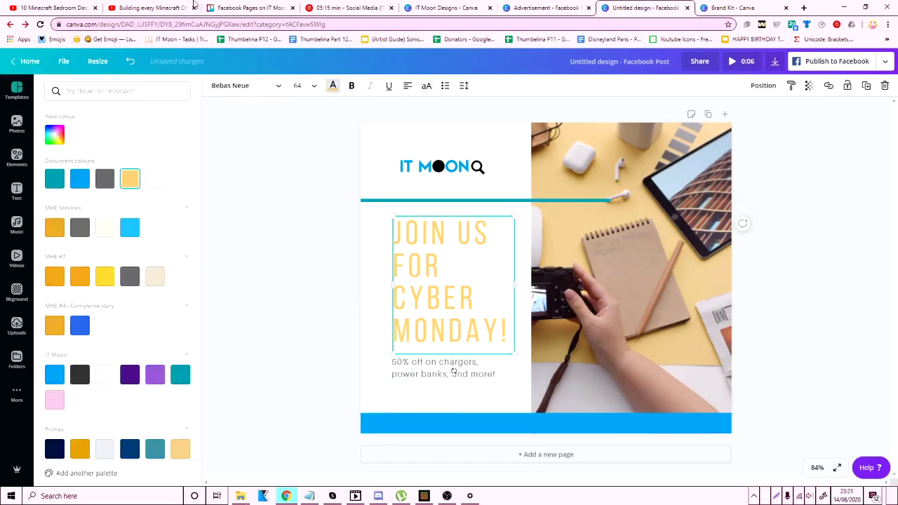
click(155, 376)
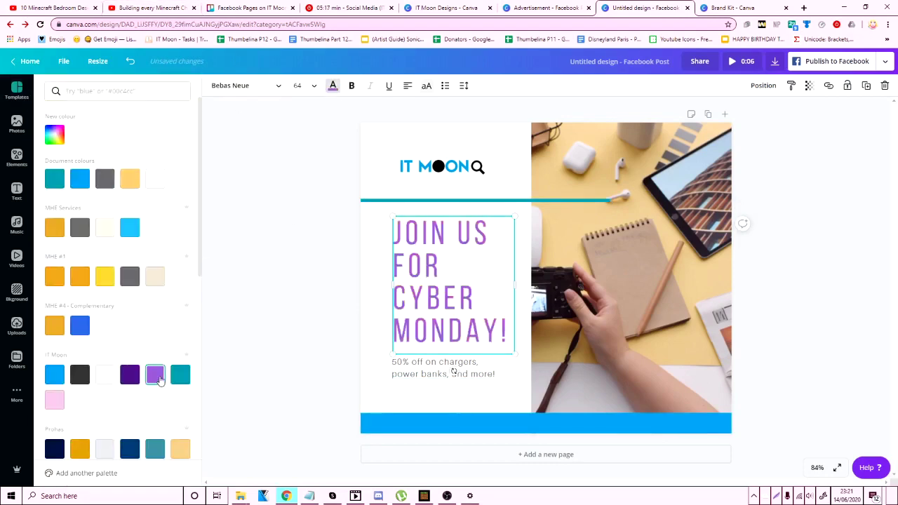
click(259, 89)
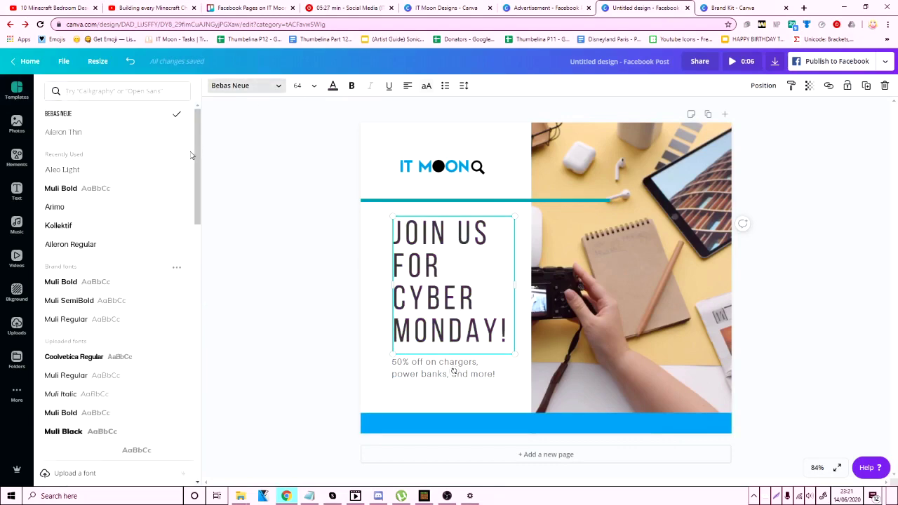
scroll(94, 294, down, 3)
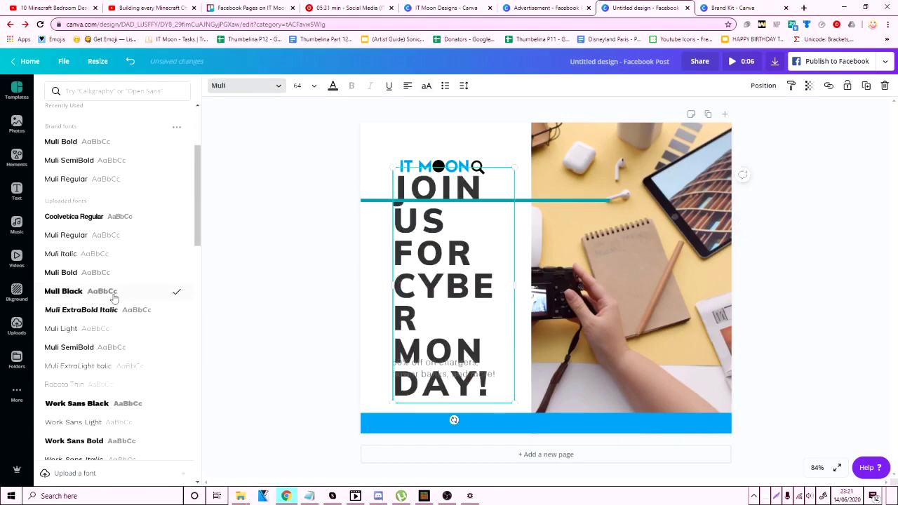
Replace the headline with "Do you have a Facebook business page?", then shrink and reposition it within the white area below the line.
scroll(175, 321, down, 5)
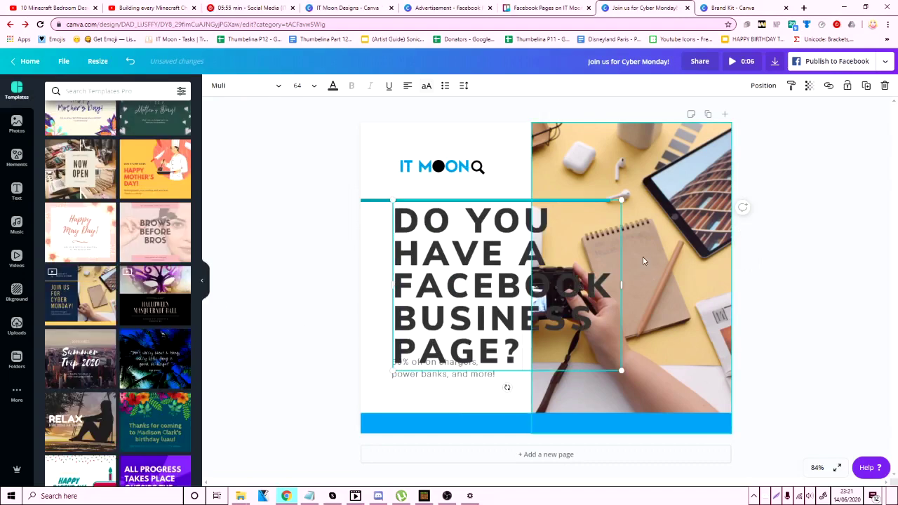
drag(622, 371, 549, 317)
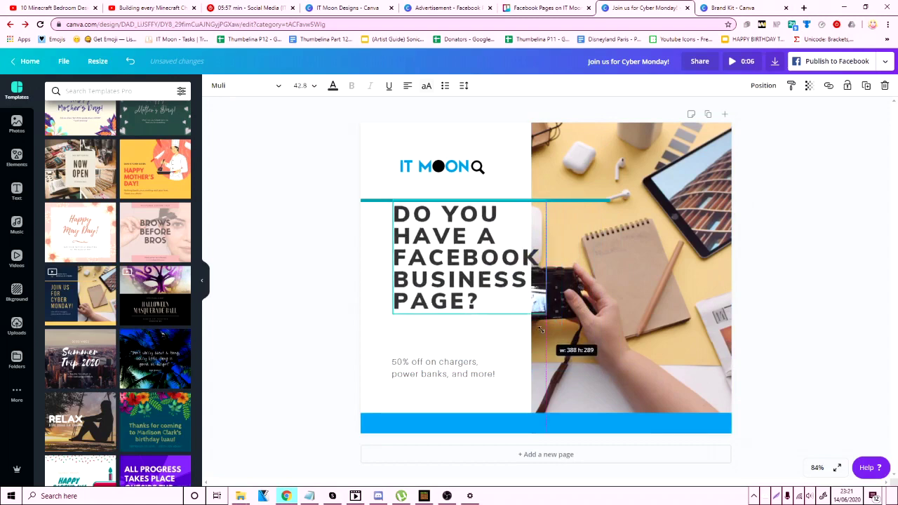
drag(475, 279, 460, 295)
drag(531, 272, 503, 277)
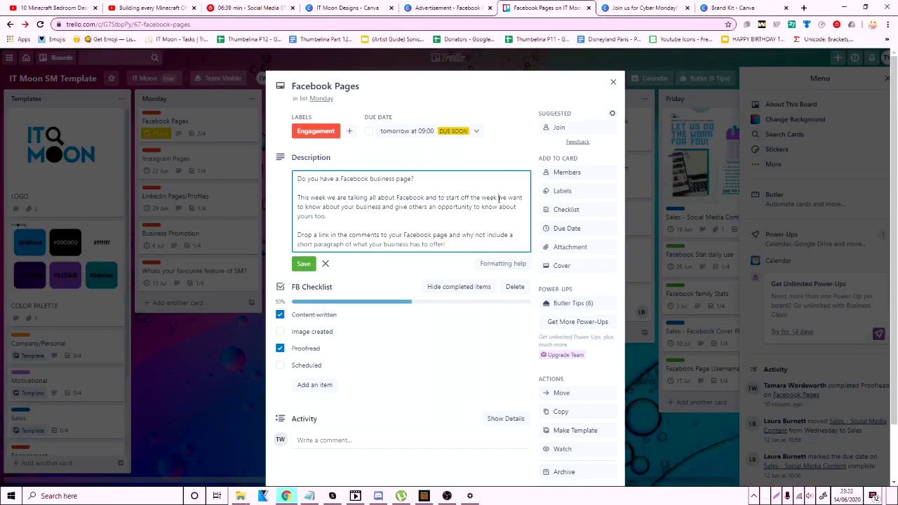
Copy the Trello card's "we want to know about your business..." wording into the text under the headline, starting with a capital W.
mouse_move(499, 198)
mouse_down()
mouse_move(507, 218)
mouse_move(509, 197)
mouse_up()
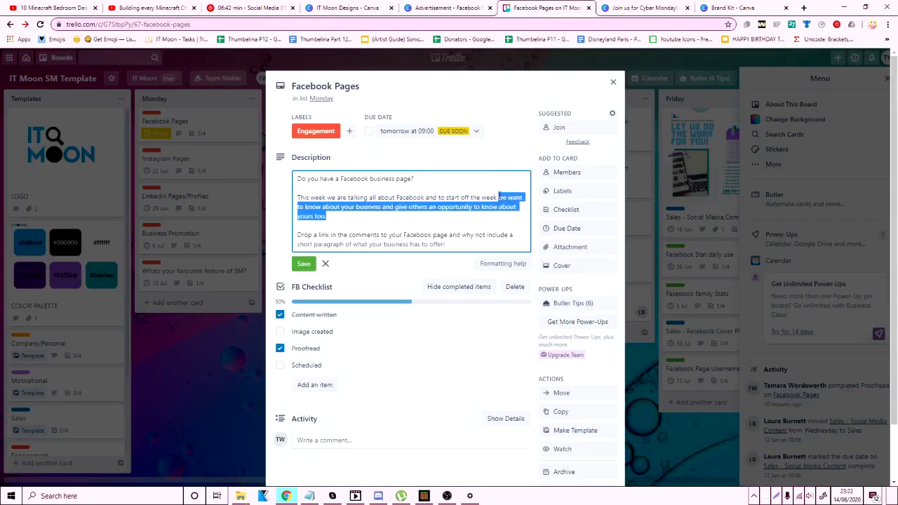
click(433, 6)
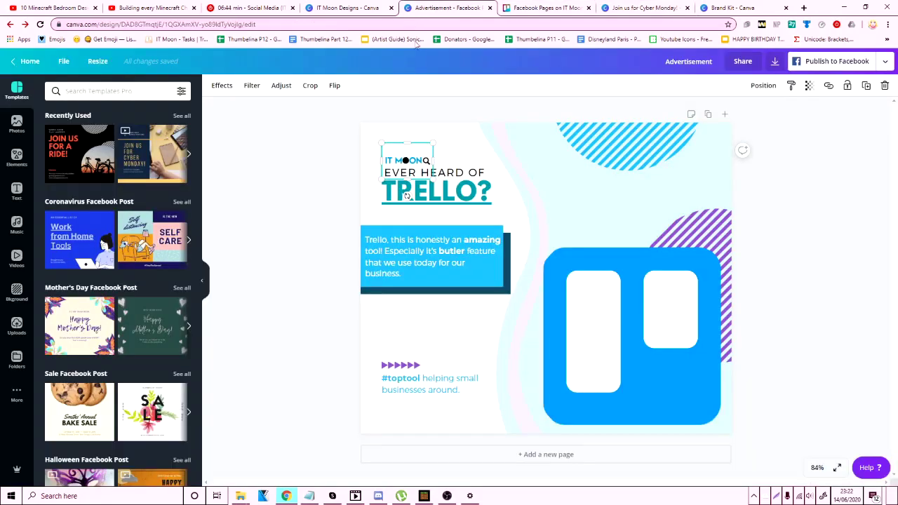
click(364, 5)
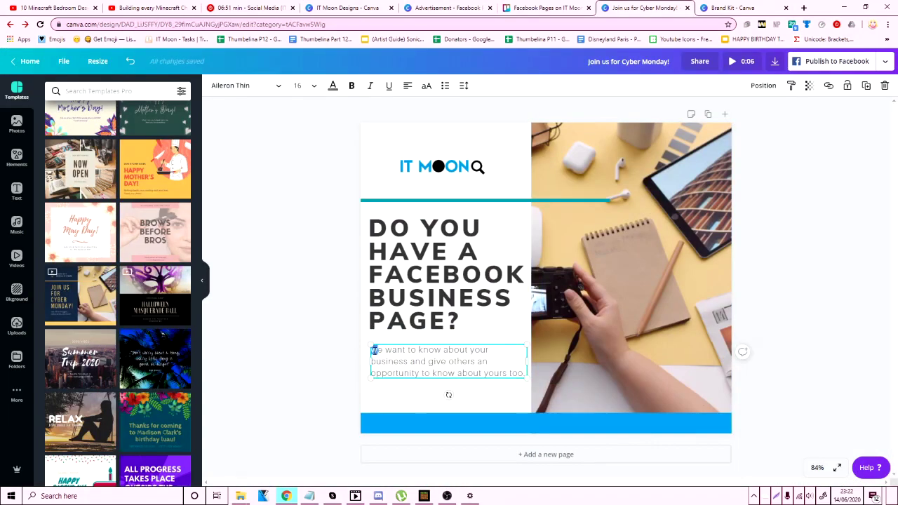
Move the headline slightly upward and place the supporting text closer beneath it, aligned with its left edge.
click(618, 350)
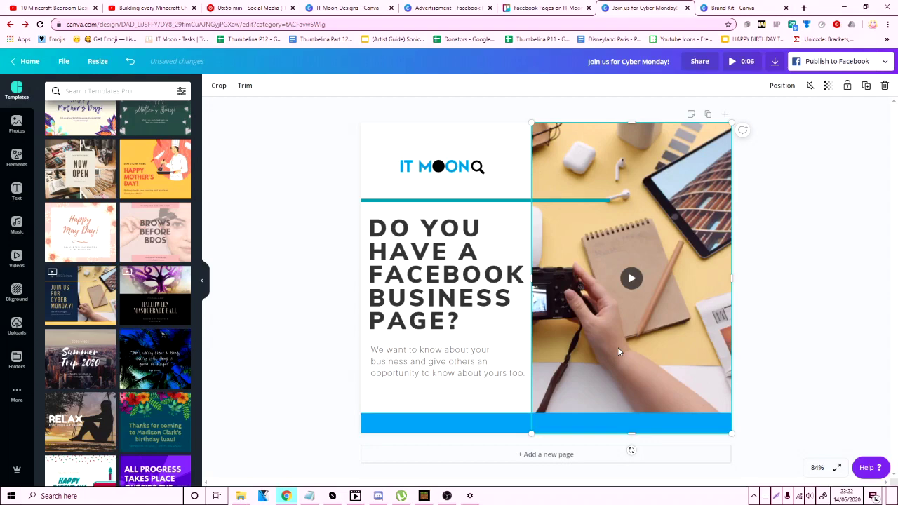
click(467, 358)
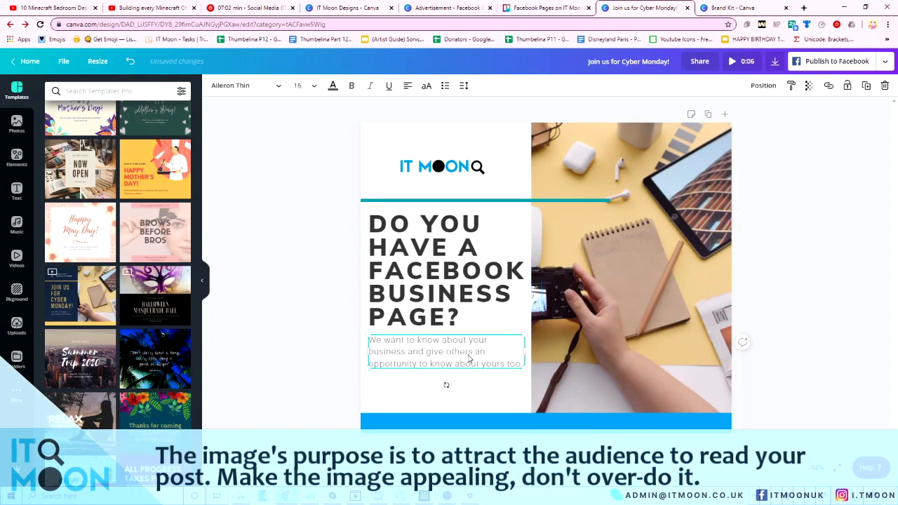
drag(469, 355, 468, 353)
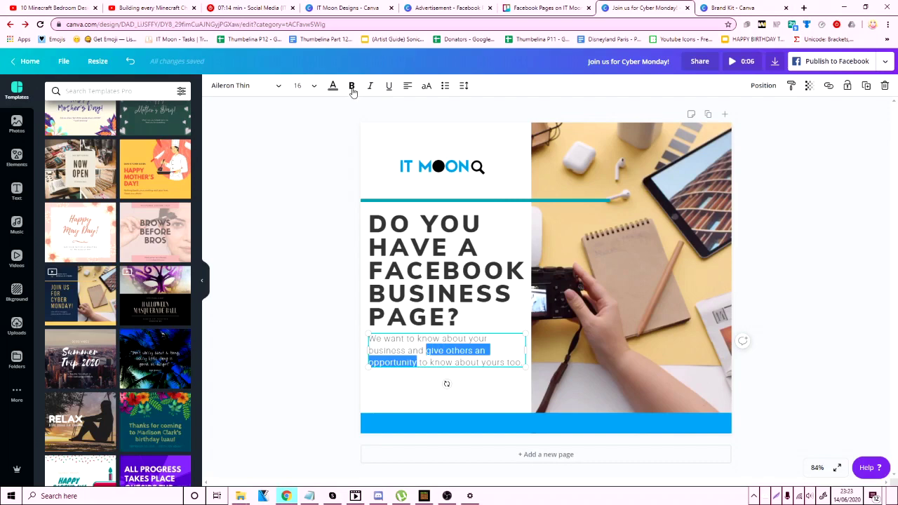
Make "give others an opportunity" and "business" bold in the supporting text.
click(351, 86)
click(473, 348)
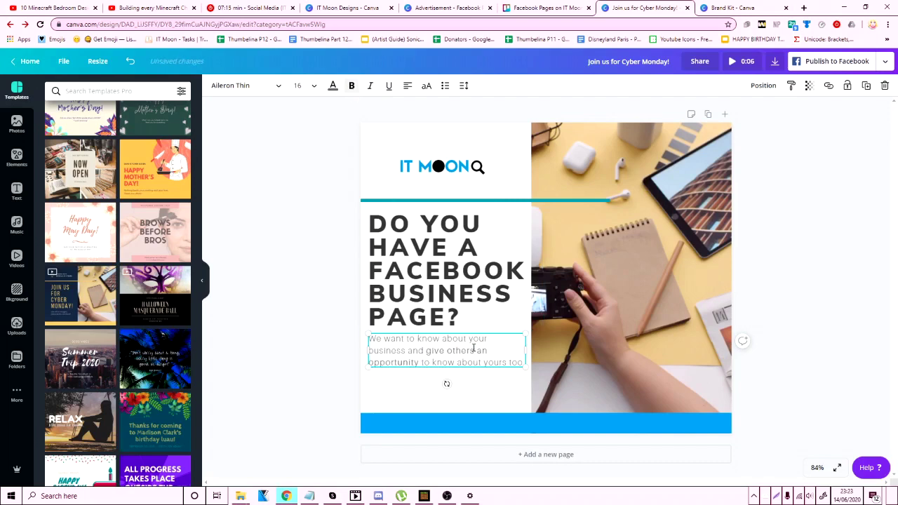
mouse_move(370, 349)
mouse_down()
mouse_move(360, 345)
mouse_move(370, 348)
mouse_up()
click(371, 351)
key(ctrl+b)
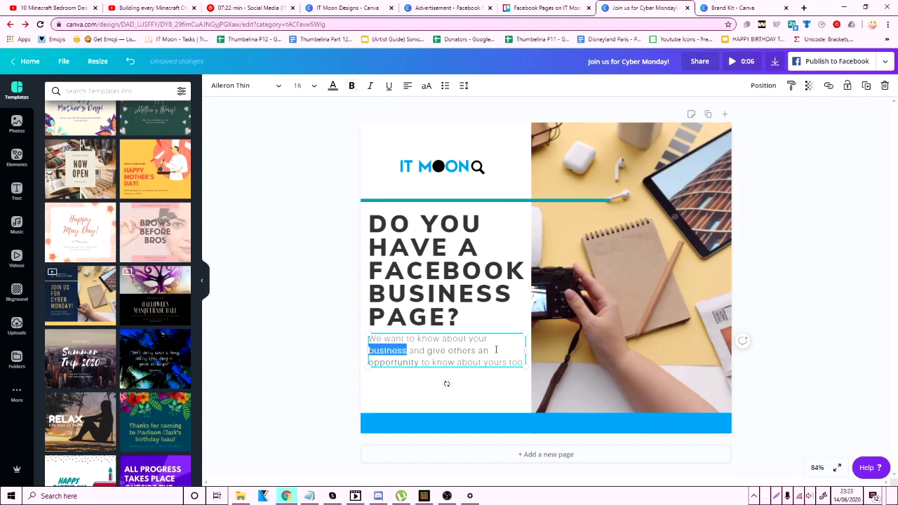
Nudge the IT Moon logo slightly sideways and add a new text reading "SOCIAL MEDIA" in the headline's style.
click(462, 194)
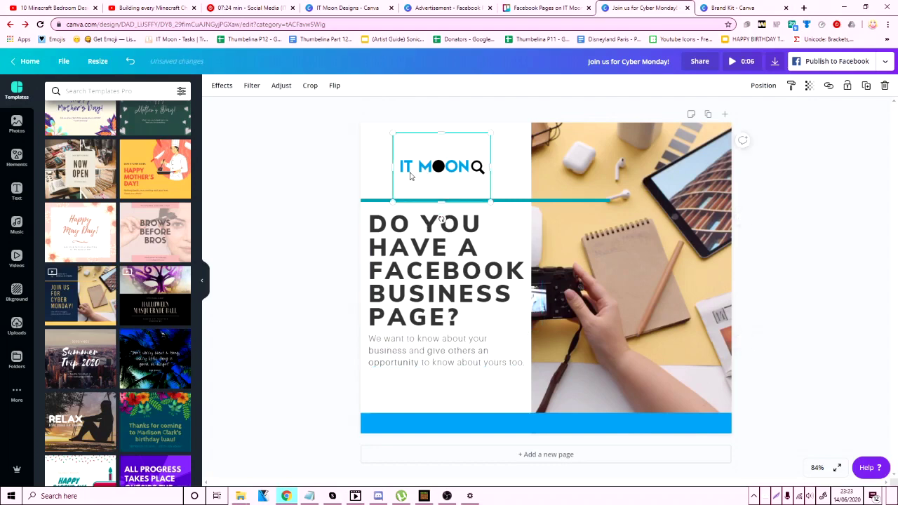
mouse_move(430, 174)
mouse_down()
mouse_move(418, 174)
mouse_move(429, 174)
mouse_up()
click(441, 220)
text(tSOCIAL MEDIA)
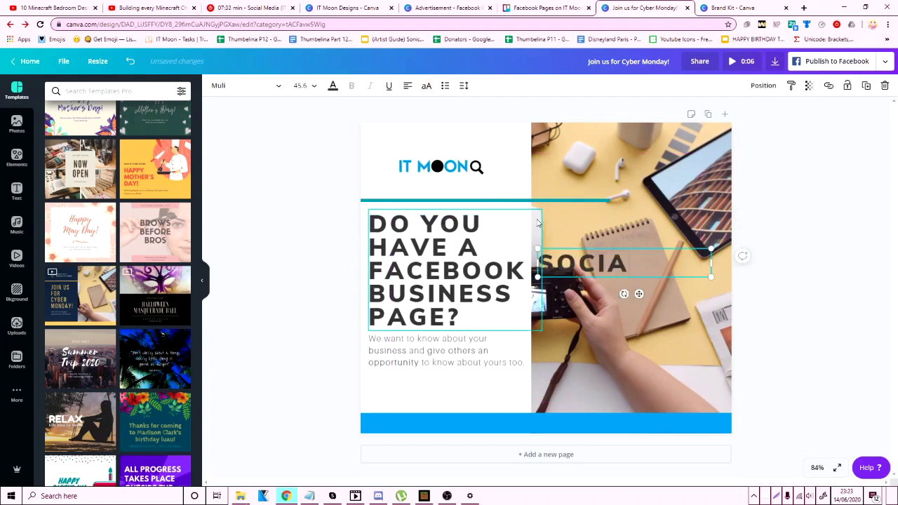
click(651, 313)
Shrink the "SOCIAL MEDIA" text to about size 15.2 and fit it directly beneath the IT Moon logo.
drag(593, 263, 452, 174)
drag(573, 173, 644, 186)
drag(646, 175, 470, 169)
drag(439, 187, 449, 160)
Group the IT Moon logo with its "SOCIAL MEDIA" line and move them slightly upward.
click(510, 163)
click(457, 160)
shift+click(442, 178)
right_click(449, 166)
click(498, 329)
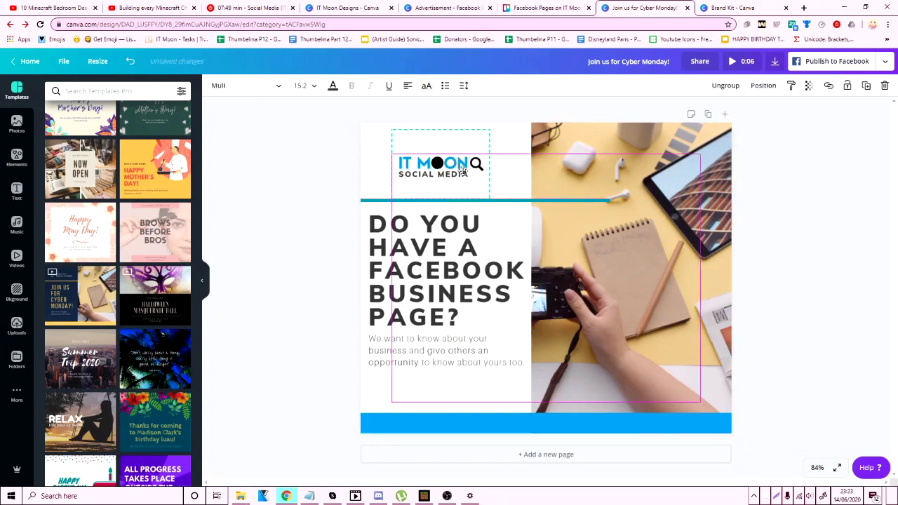
Look through the photo, element, text, music, video, background and upload libraries for a replacement for the desk video.
click(631, 279)
click(17, 125)
text(facebook)
click(13, 128)
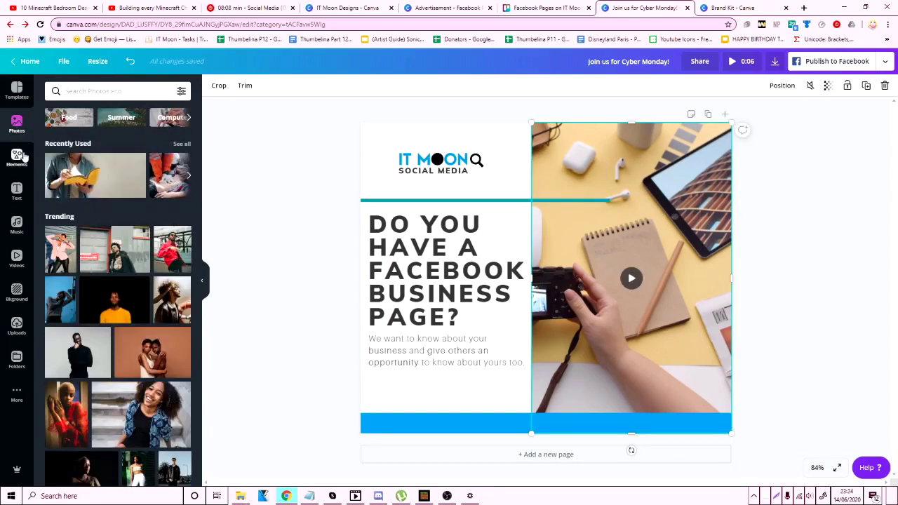
click(21, 157)
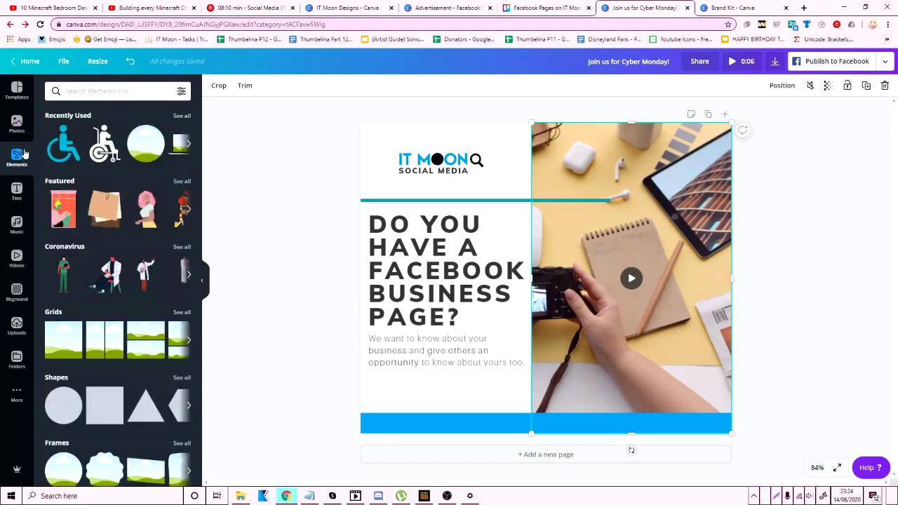
click(16, 192)
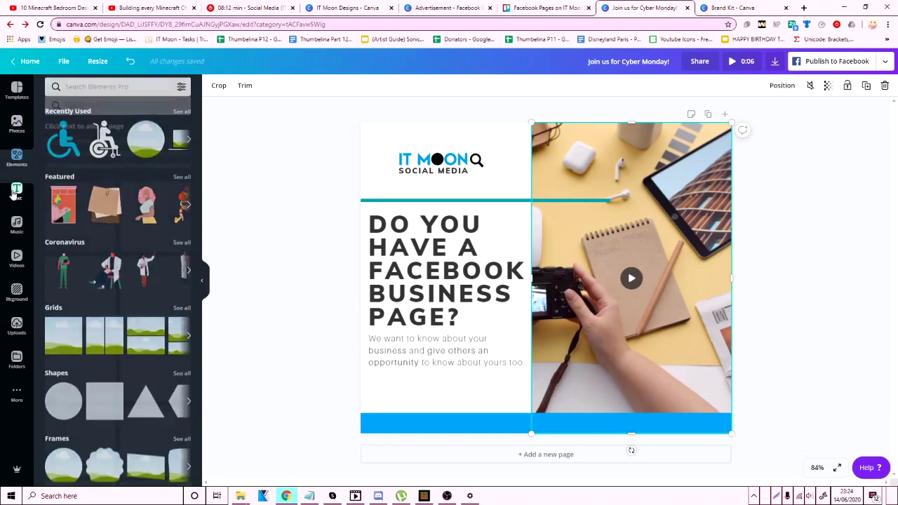
click(17, 126)
click(15, 223)
click(16, 223)
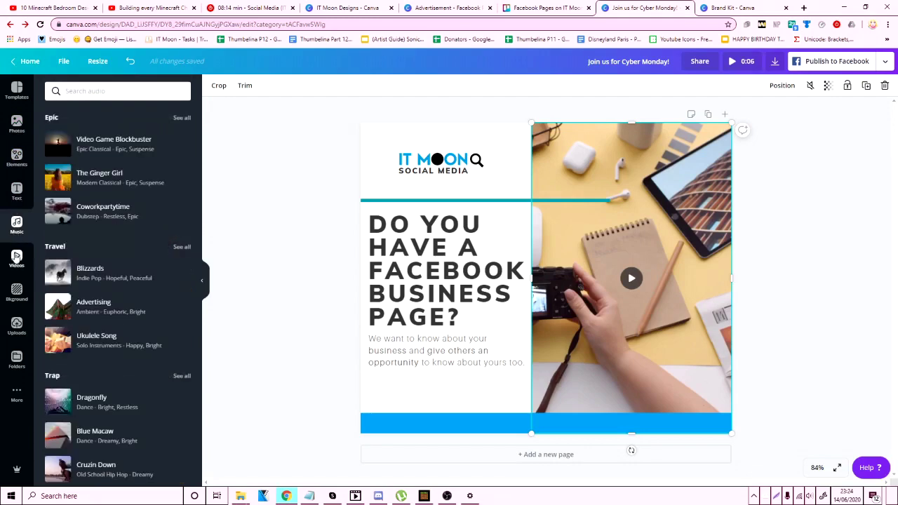
click(17, 256)
click(16, 292)
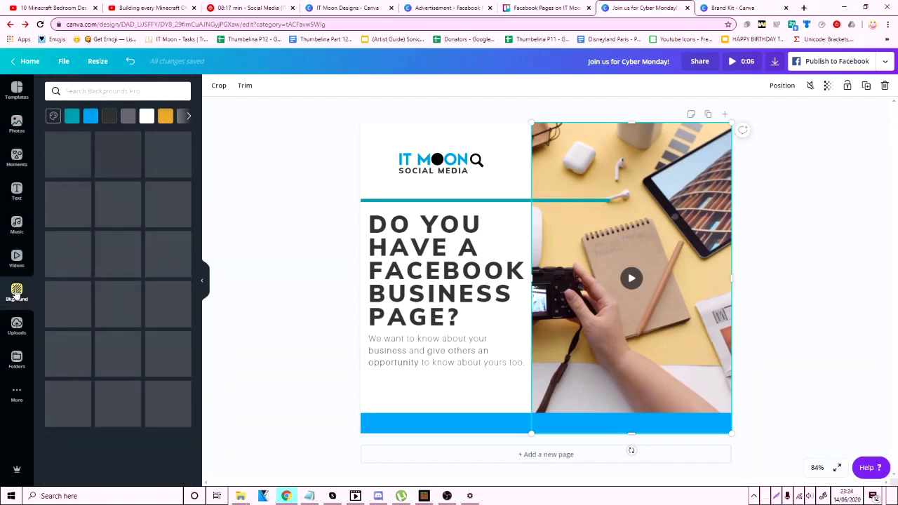
click(17, 329)
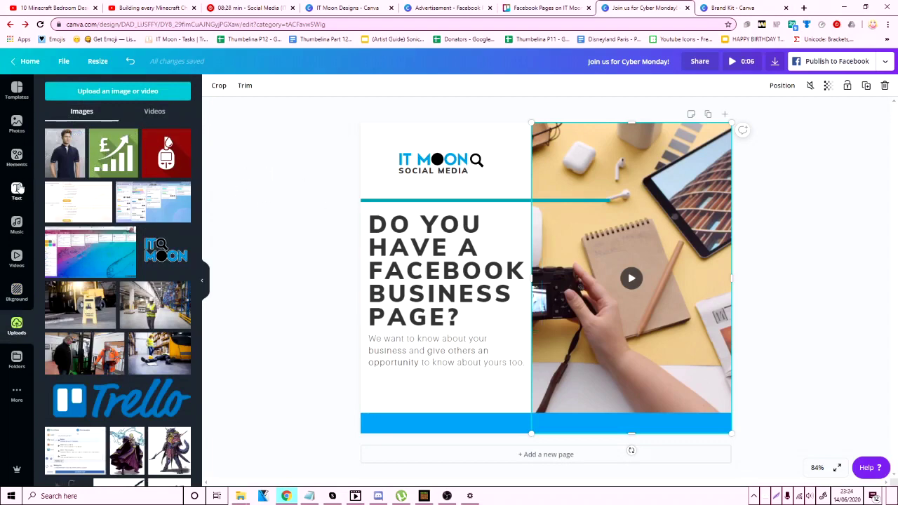
Search the photo library for "facebook".
click(18, 127)
click(128, 91)
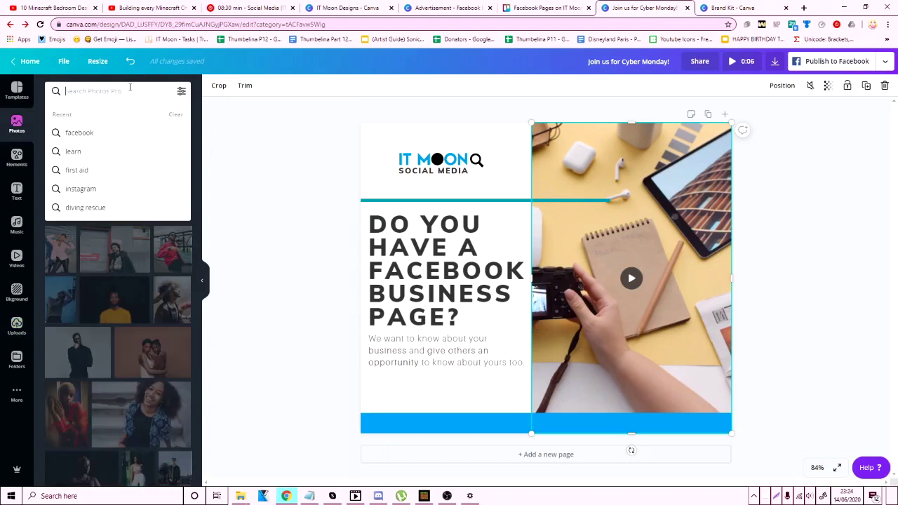
text(facebook)
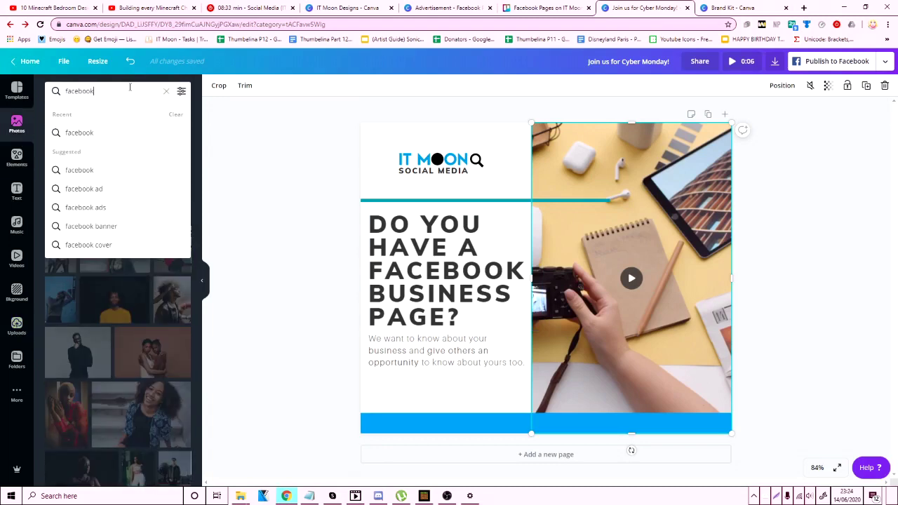
key(Return)
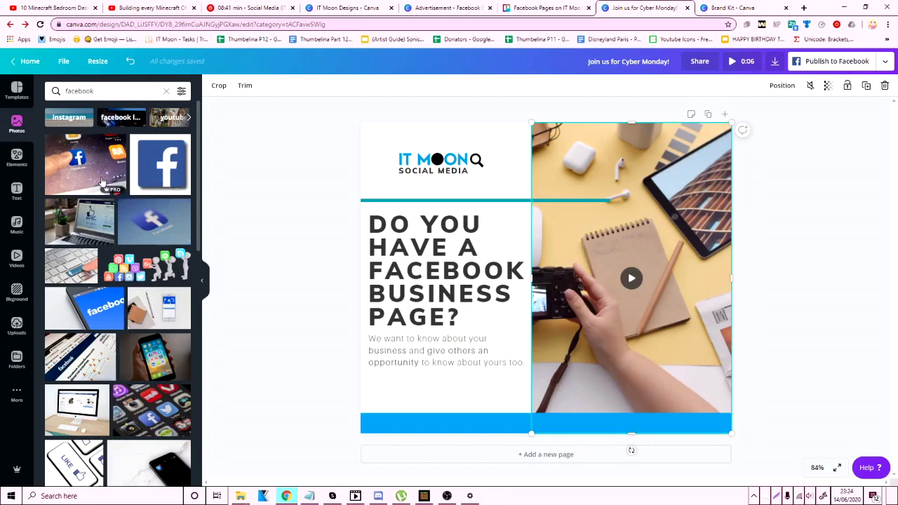
Try the "Follow Us" keyboard photo and the Social Networks phone photo in place of the desk video.
mouse_move(102, 183)
mouse_down()
mouse_move(407, 274)
mouse_move(617, 266)
mouse_move(435, 274)
mouse_move(101, 189)
mouse_up()
drag(77, 235, 580, 247)
drag(71, 266, 580, 265)
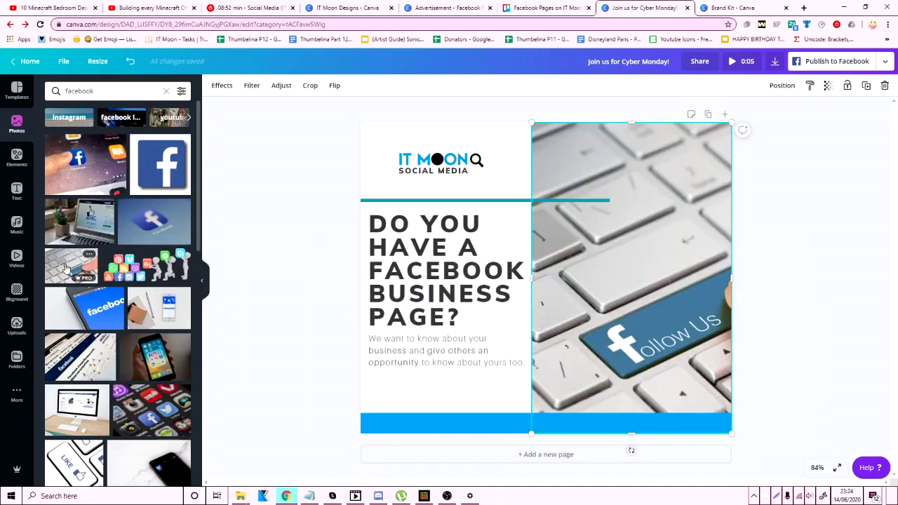
drag(65, 267, 602, 293)
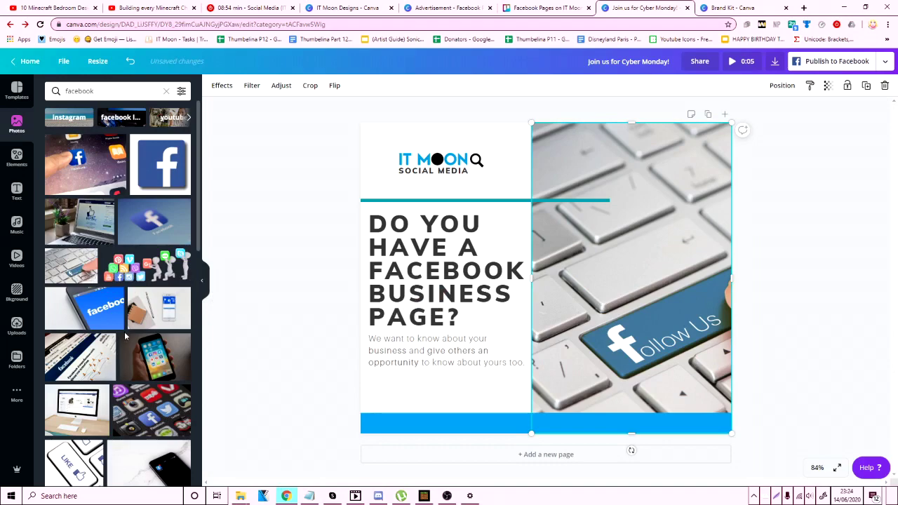
drag(126, 337, 572, 220)
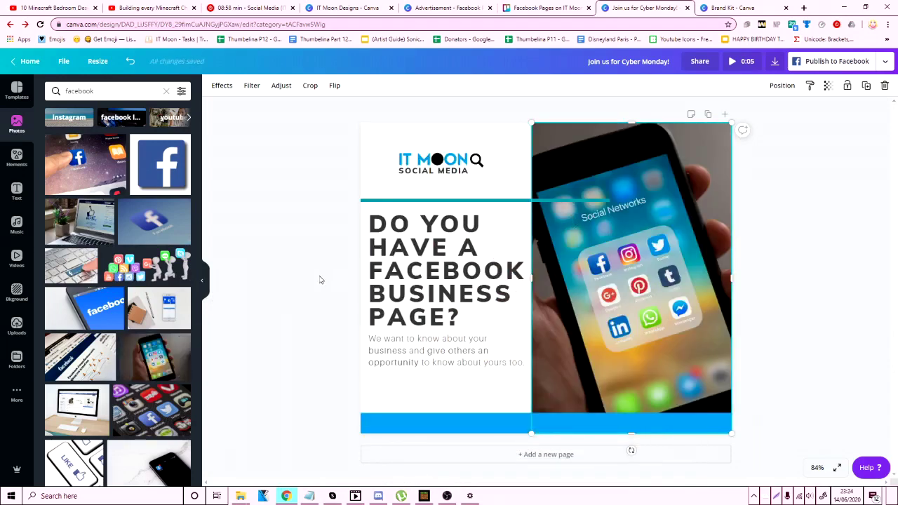
Fill the image frame with the photo of a desktop computer displaying a Facebook page.
scroll(105, 295, down, 3)
drag(77, 316, 575, 285)
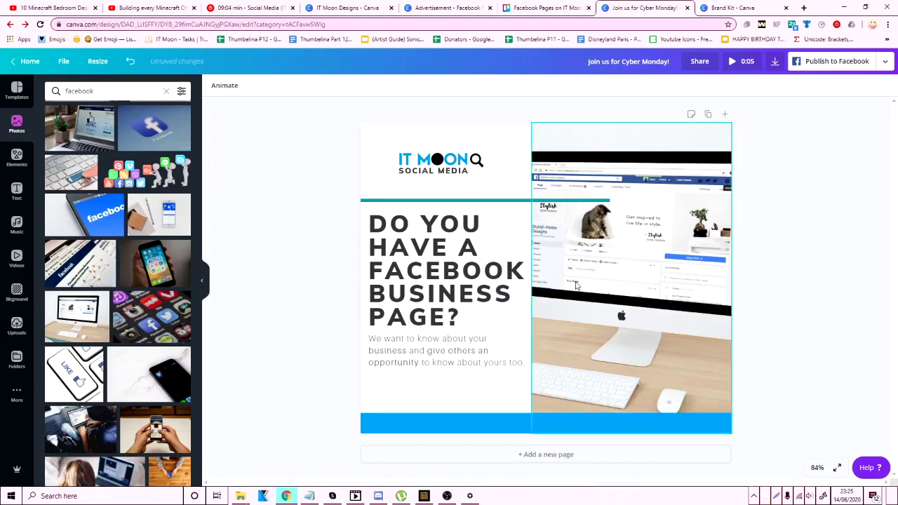
Try the Cali, Street, Greyscale, Dare, Peony, Dalliance and Retro filters on the computer photo.
click(598, 288)
click(251, 84)
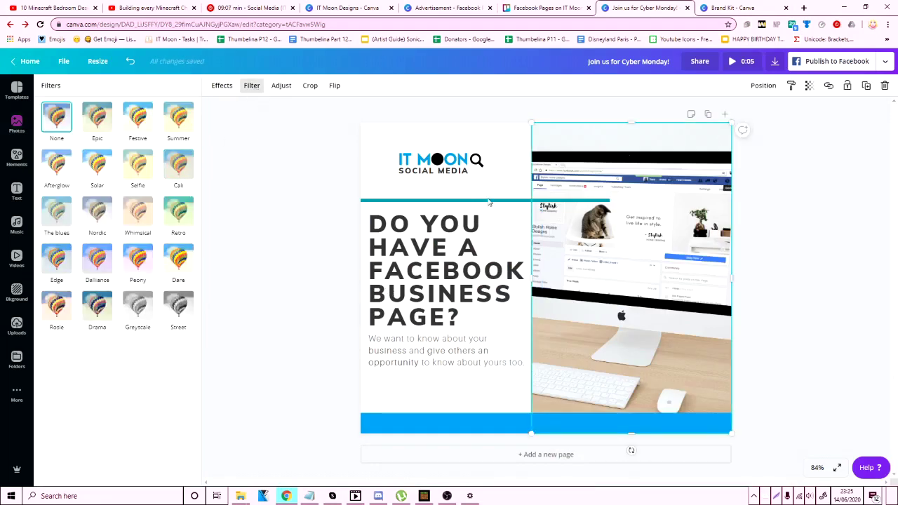
click(178, 167)
click(180, 239)
click(182, 326)
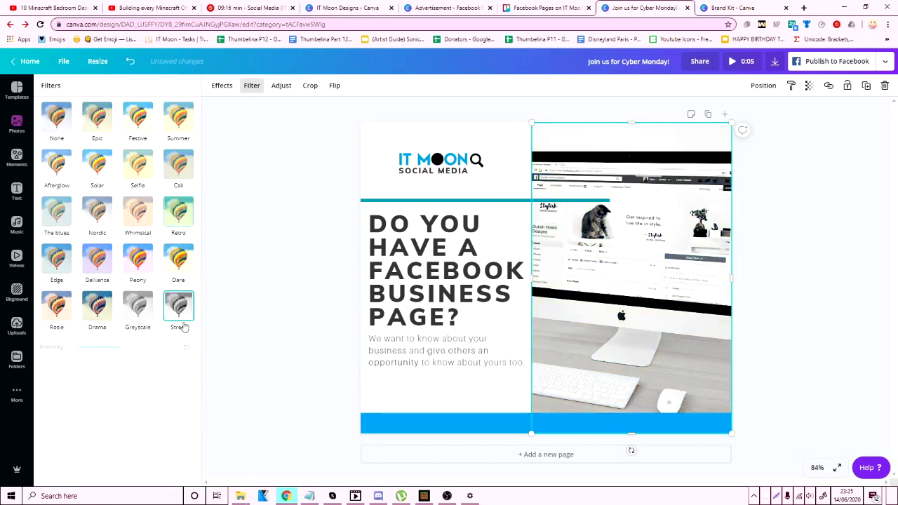
click(143, 317)
click(177, 263)
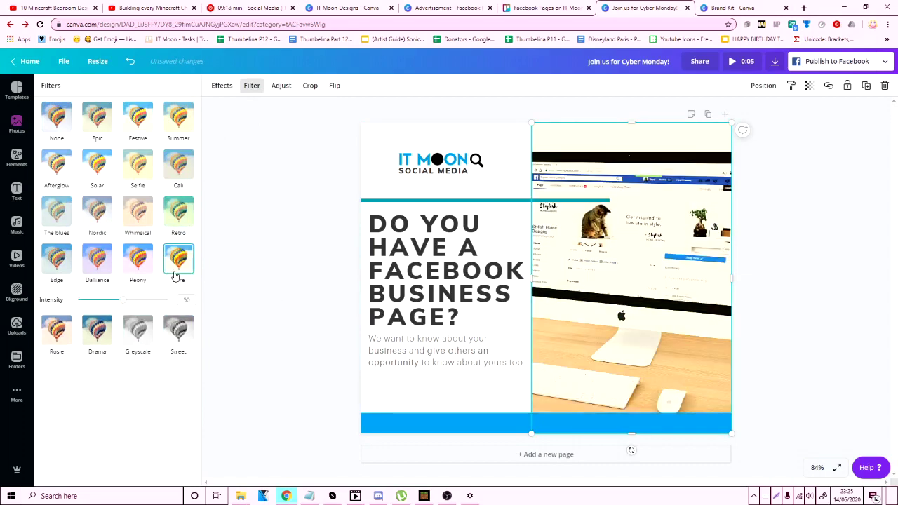
click(138, 265)
click(98, 264)
click(179, 214)
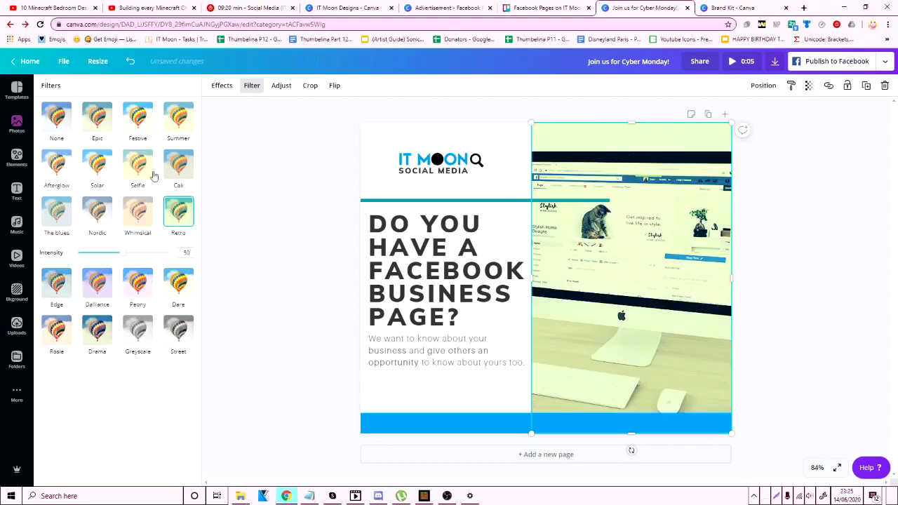
Compare the Summer, Epic, Solar, Street and Greyscale filters on the computer photo and apply Cali.
click(177, 165)
click(178, 117)
click(98, 117)
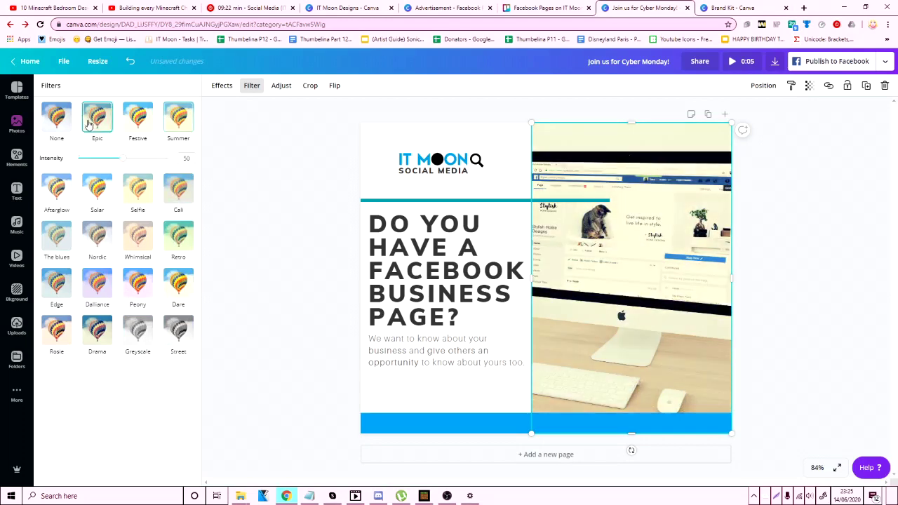
click(49, 124)
click(98, 169)
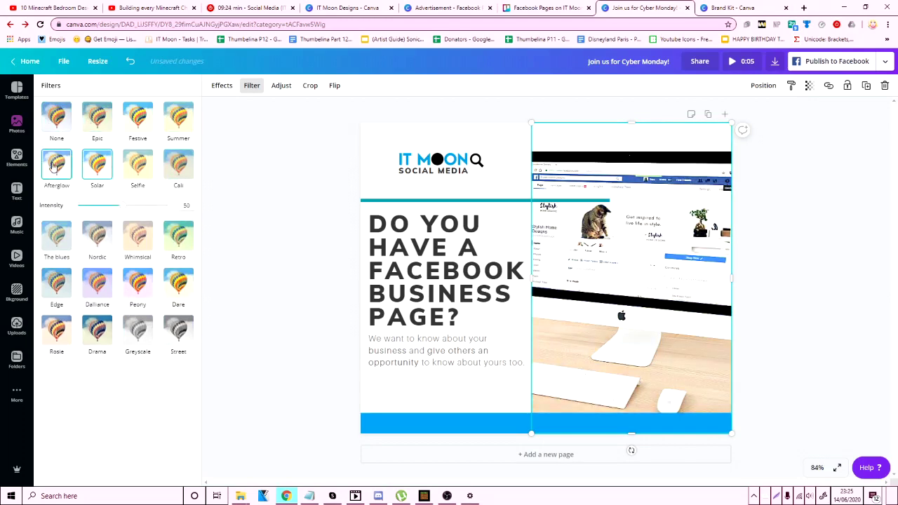
click(175, 165)
click(175, 324)
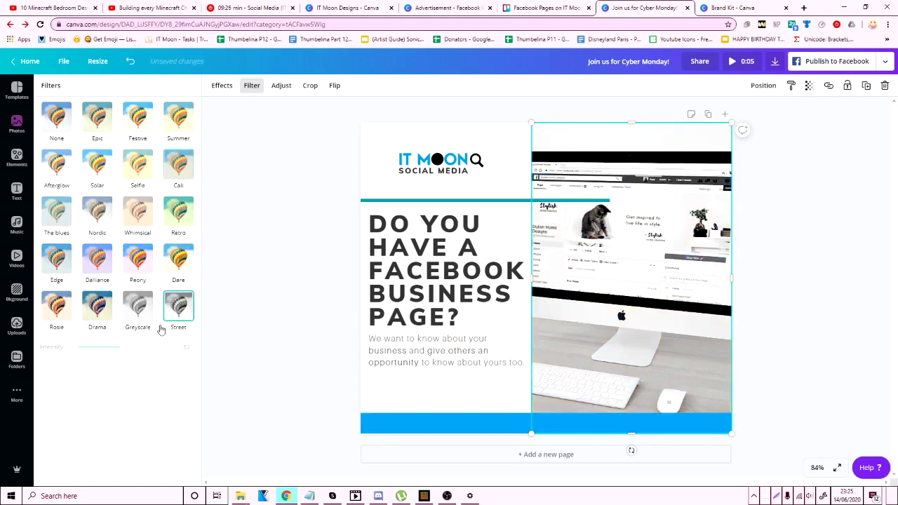
click(146, 313)
click(187, 176)
click(292, 295)
key(Escape)
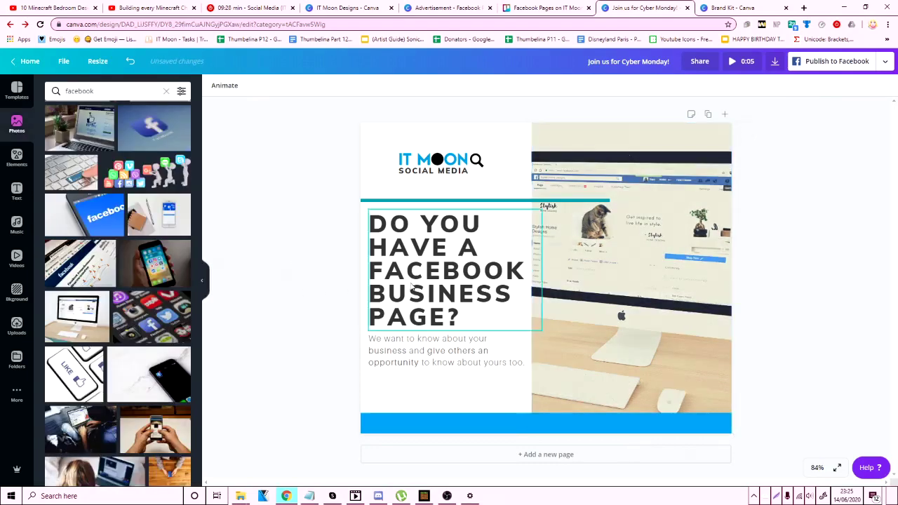
Switch the computer photo's filter to Solar.
click(609, 297)
click(251, 87)
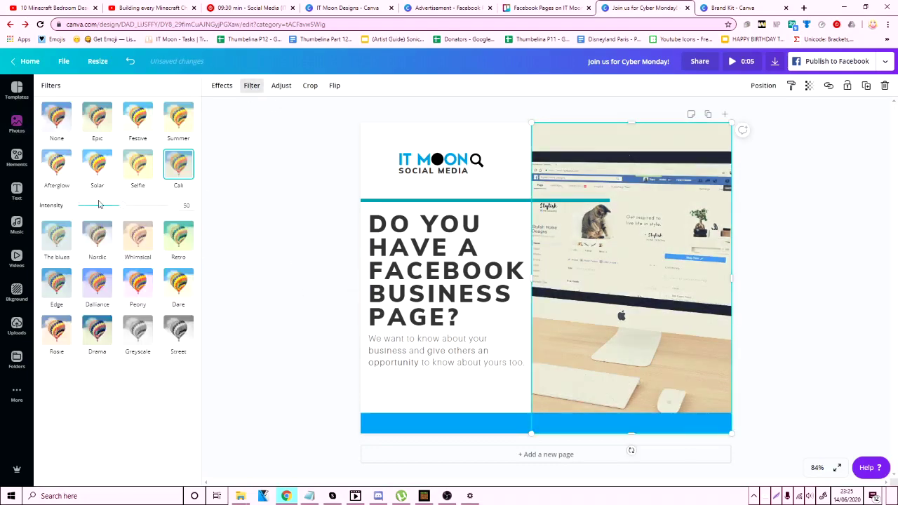
click(102, 171)
click(317, 294)
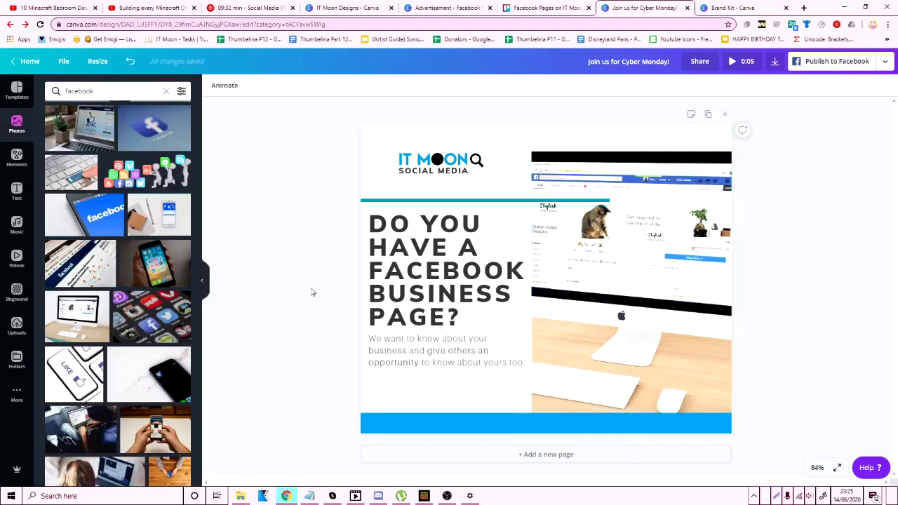
Compare the Afterglow and Edge filters with the unfiltered computer photo, ending with no filter.
click(616, 287)
click(252, 86)
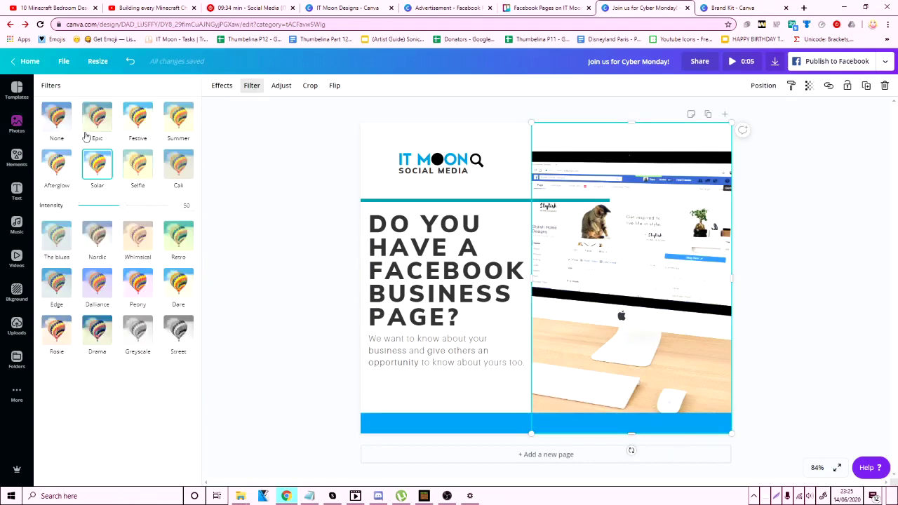
click(57, 122)
click(63, 165)
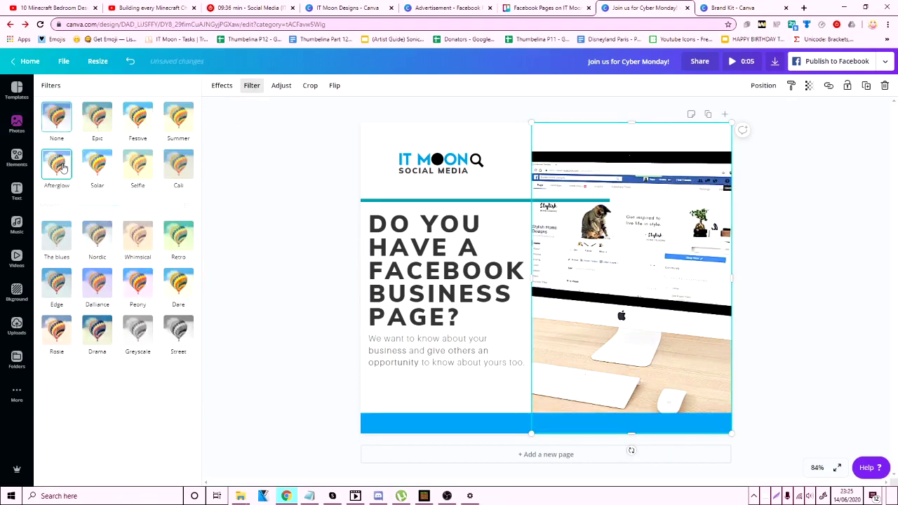
click(63, 118)
click(54, 260)
click(63, 126)
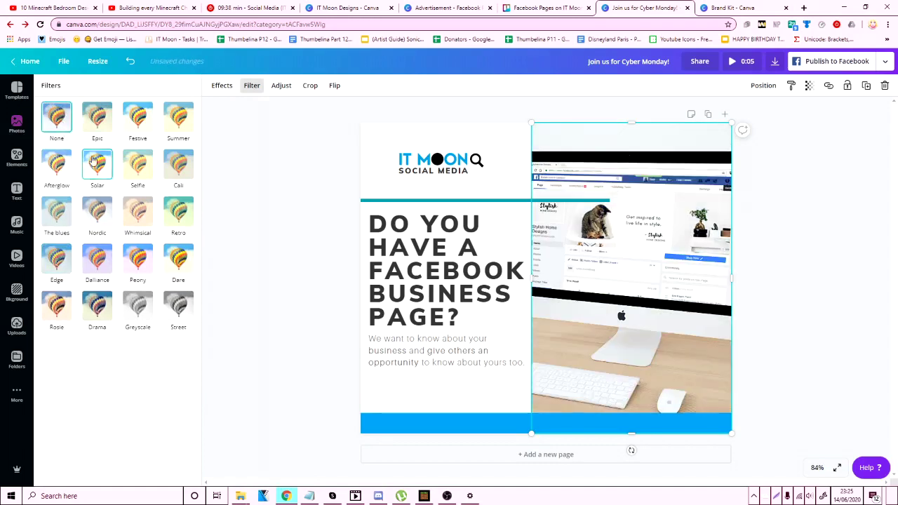
Apply the Solar filter to the computer photo at an intensity of 39.
click(97, 163)
mouse_move(117, 206)
mouse_down()
mouse_move(97, 207)
mouse_move(109, 208)
mouse_up()
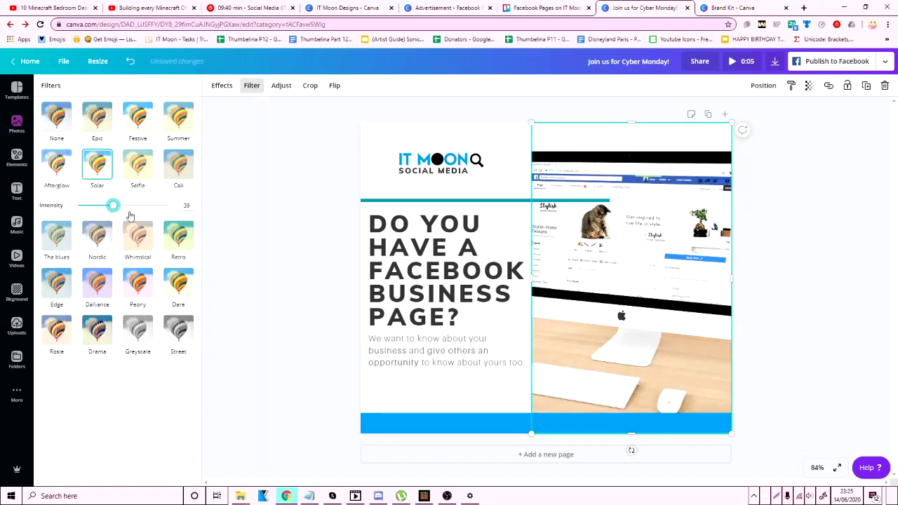
click(316, 285)
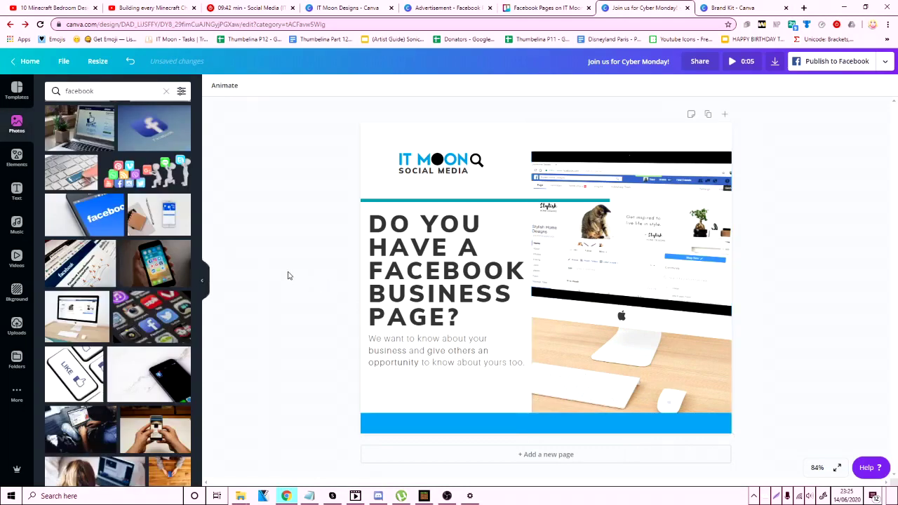
Widen the supporting text box so "business" fits on its first line, and place it slightly lower under the headline.
click(491, 351)
drag(525, 357, 529, 359)
click(219, 223)
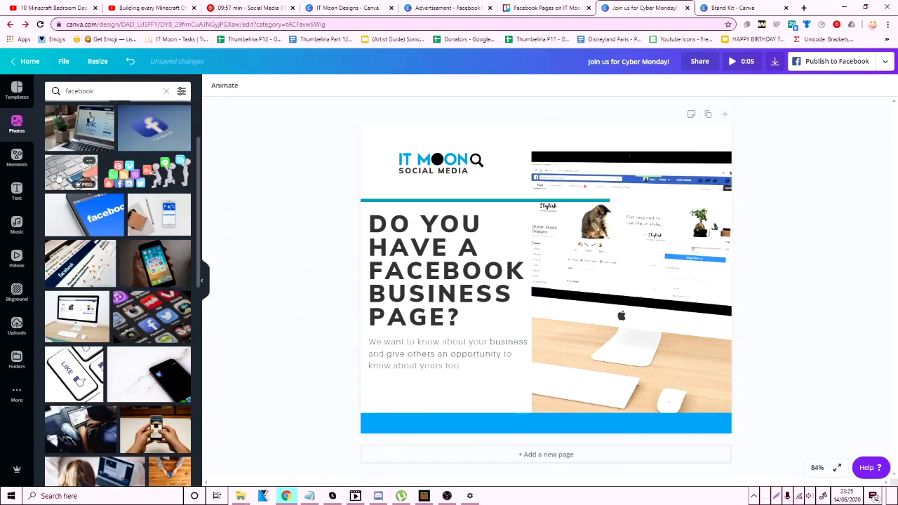
Add circle shapes in three decreasing sizes between the logo and the computer photo, overlapping the photo's upper corner.
click(17, 155)
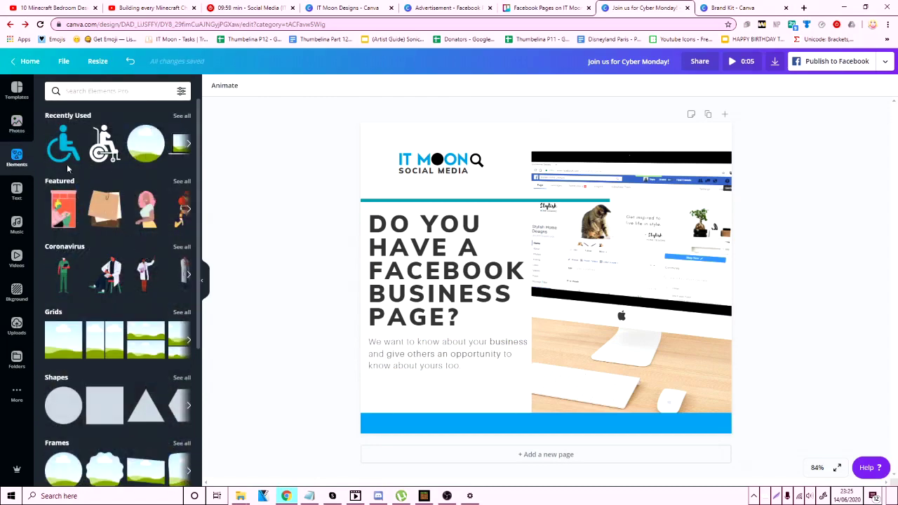
scroll(121, 243, down, 3)
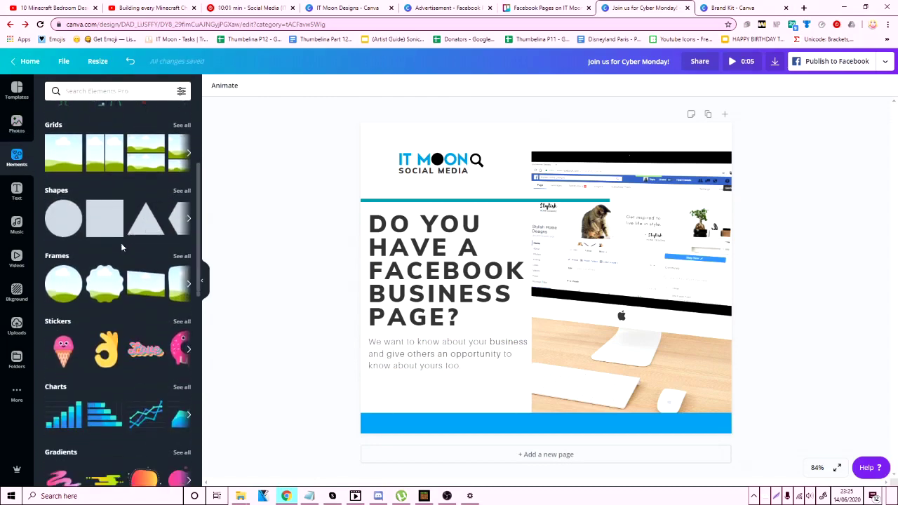
click(180, 190)
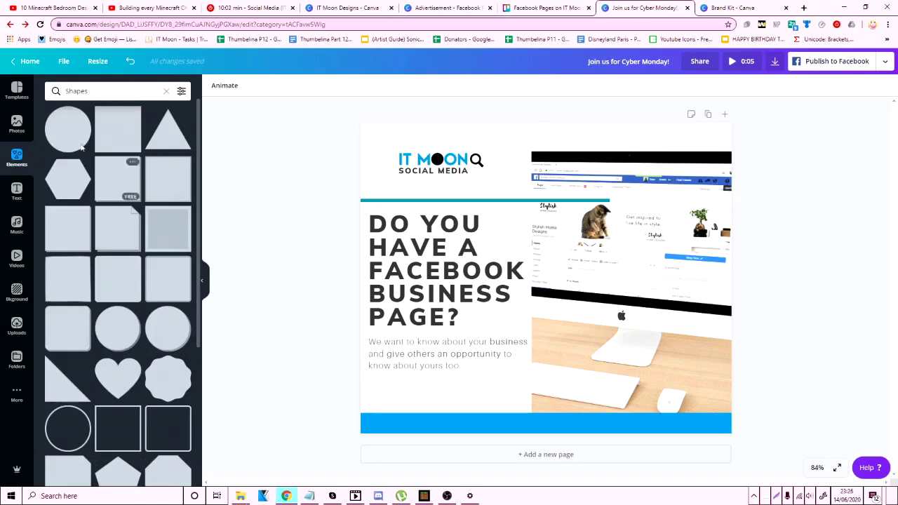
drag(81, 147, 500, 285)
drag(490, 272, 595, 148)
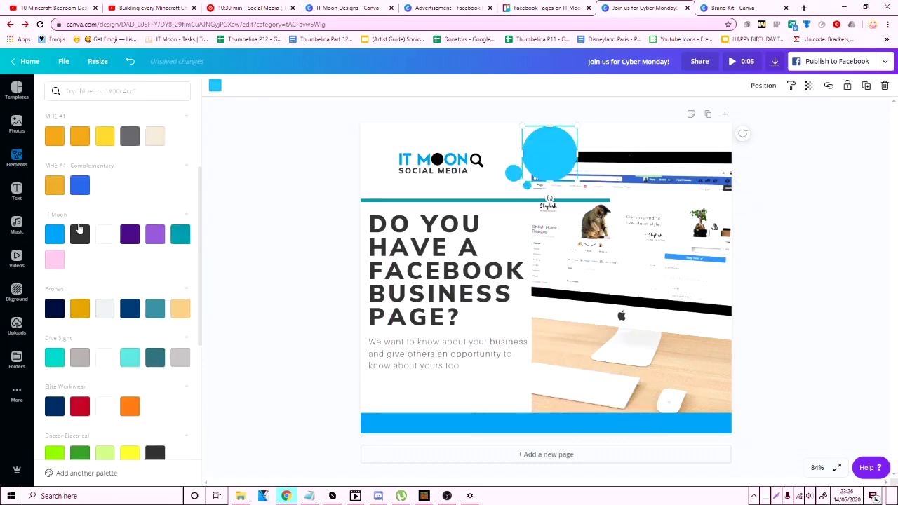
Recolour the circles from the IT Moon palette: blue for the large one, purple for the medium one and teal for the small one.
click(59, 234)
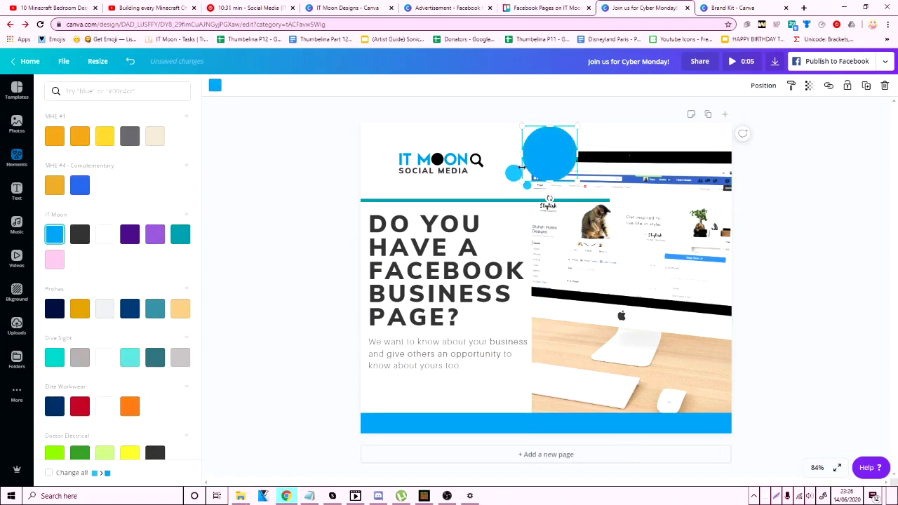
click(514, 172)
click(133, 236)
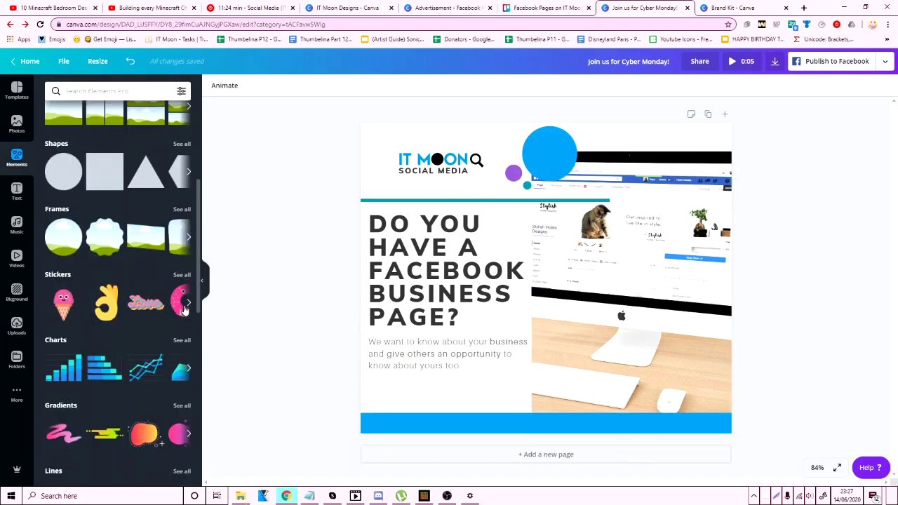
Open the full sticker collection from the design elements.
click(185, 306)
click(187, 304)
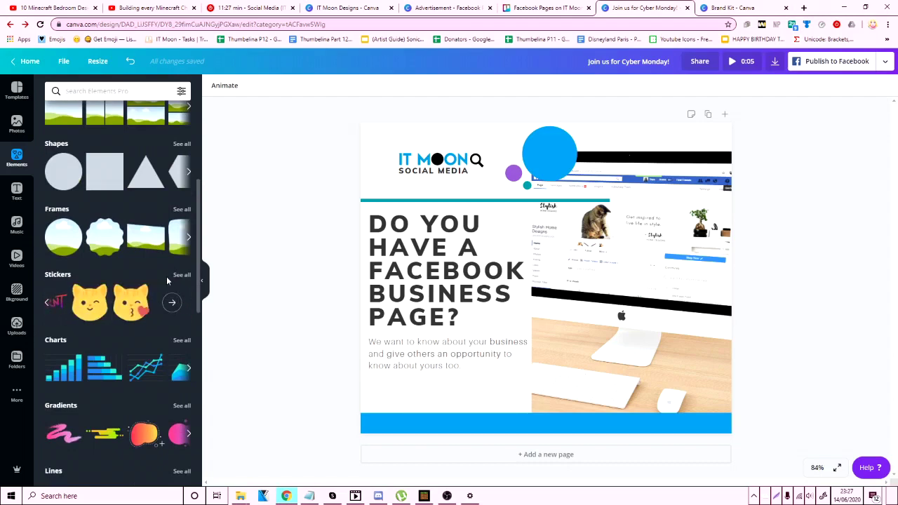
click(181, 275)
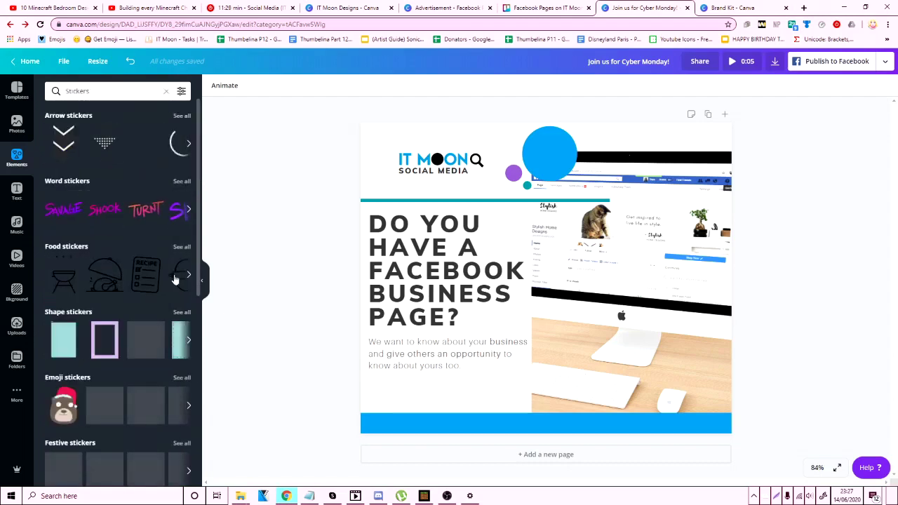
Try a sticker from the collection over the large blue circle and delete it.
scroll(143, 259, down, 1)
scroll(143, 259, up, 1)
drag(145, 337, 553, 161)
key(Delete)
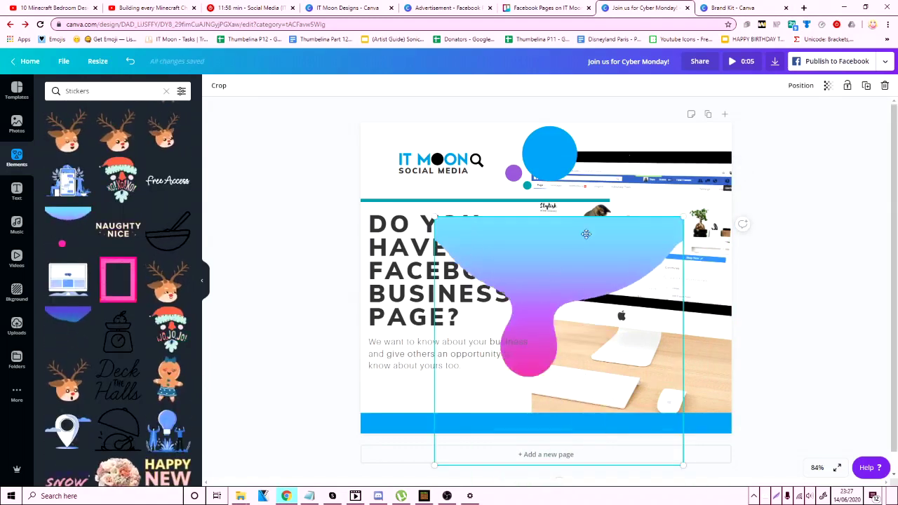
Add the blue-to-pink gradient drip sticker, shrink it to about 338 × 338 and hang it from the page's top edge above the photo.
drag(499, 360, 552, 277)
drag(492, 379, 610, 275)
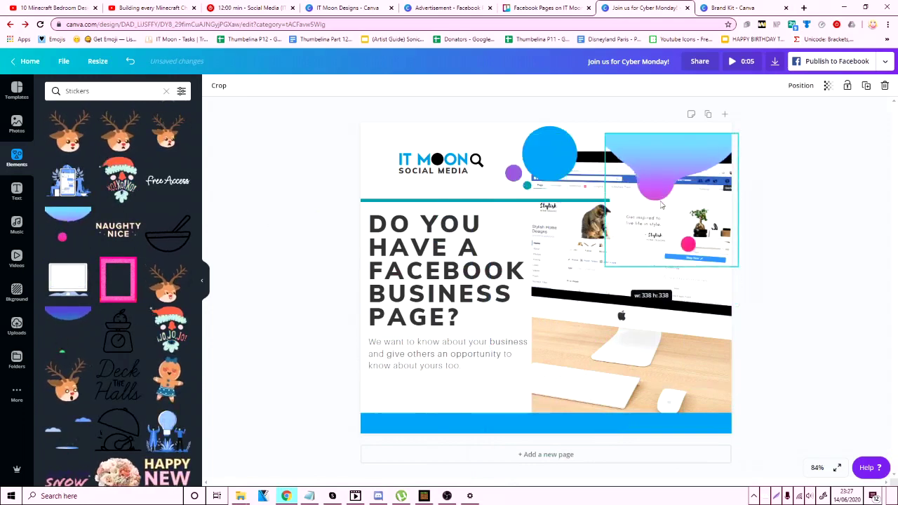
drag(650, 177, 644, 165)
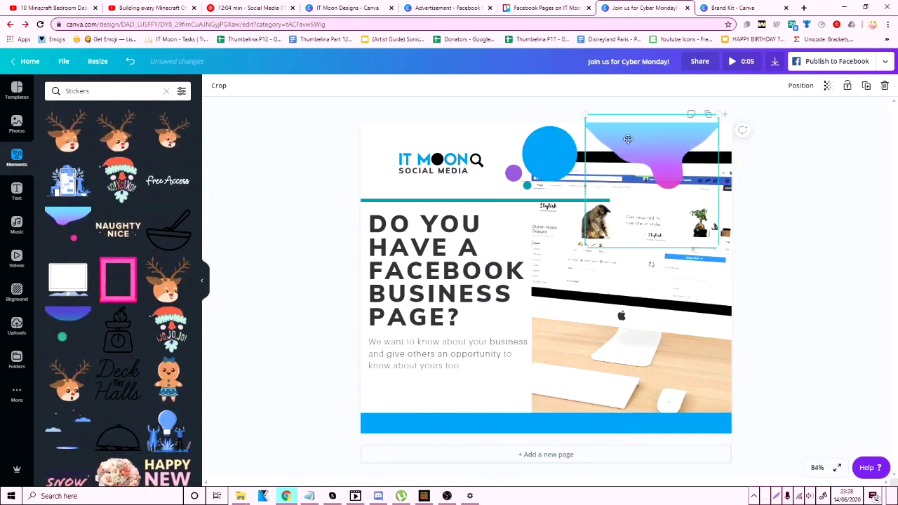
Group the blue, purple and teal circles beside the logo.
click(558, 155)
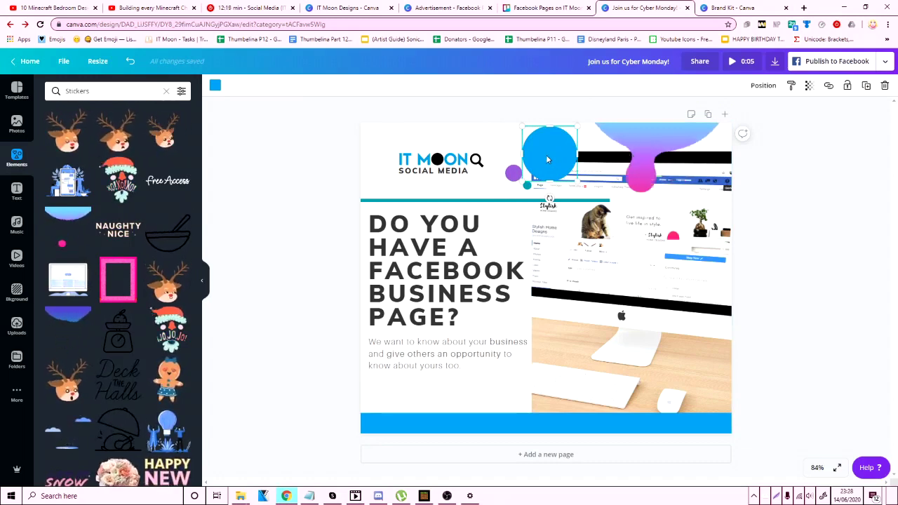
shift+click(512, 173)
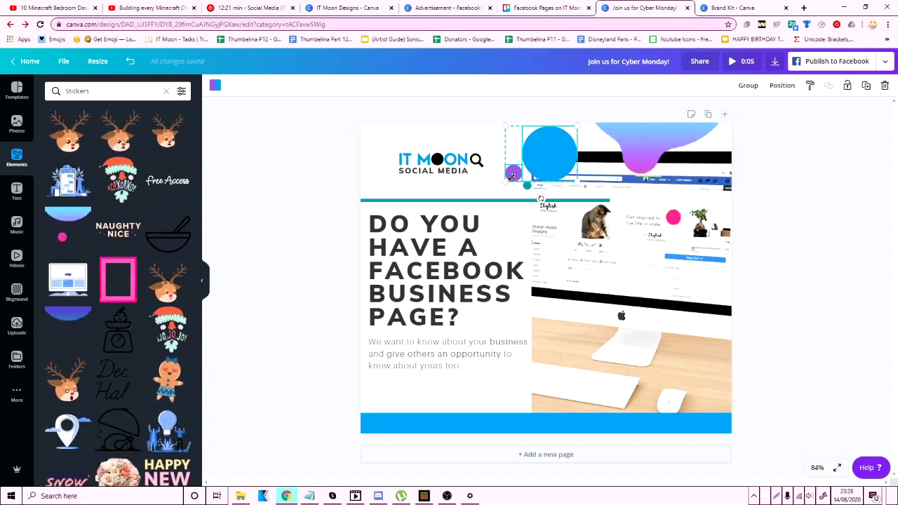
shift+click(440, 172)
shift+click(433, 271)
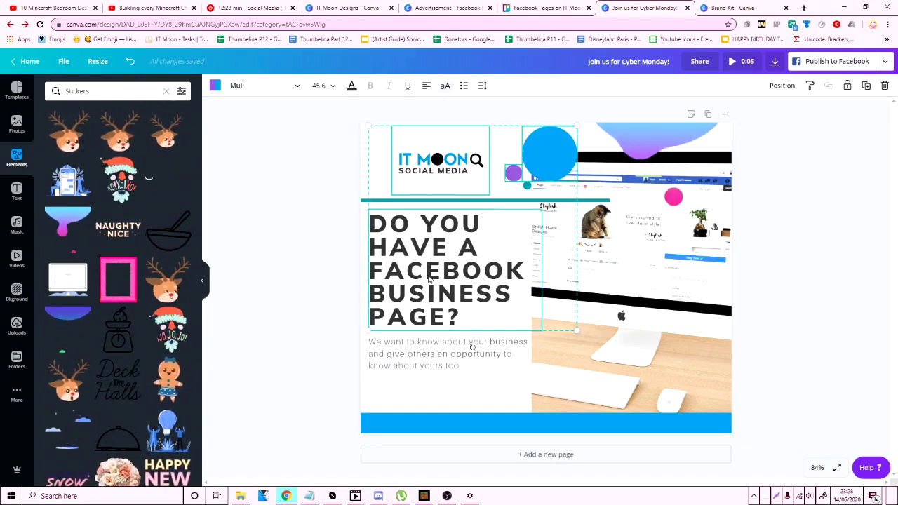
shift+click(430, 352)
shift+click(528, 186)
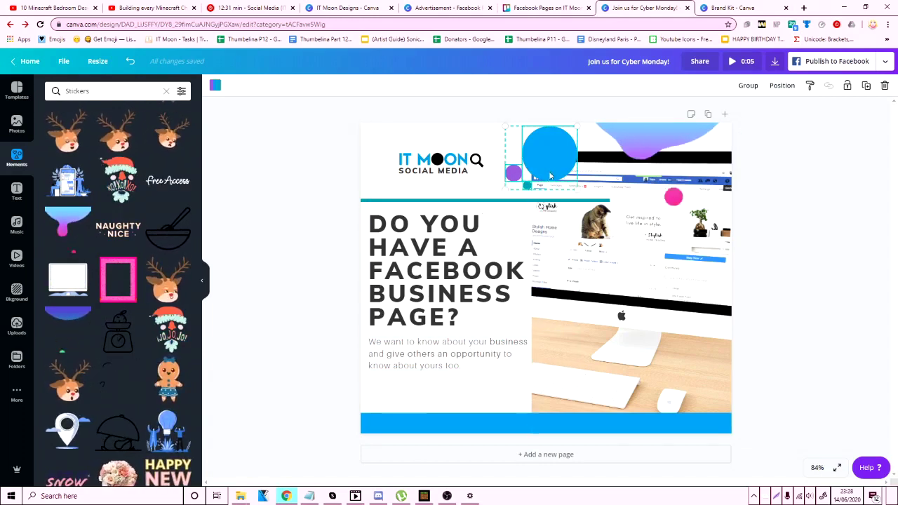
right_click(552, 173)
click(595, 327)
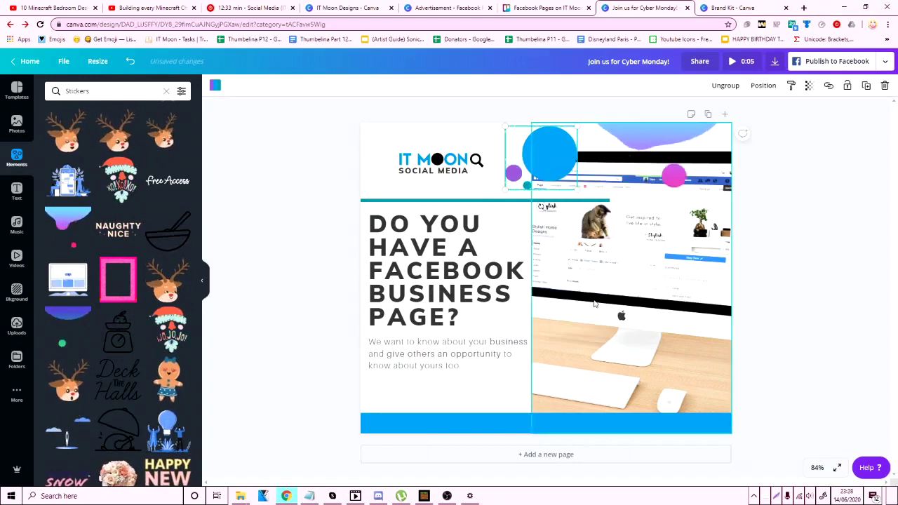
mouse_move(522, 175)
mouse_down()
mouse_move(498, 171)
mouse_move(521, 175)
mouse_up()
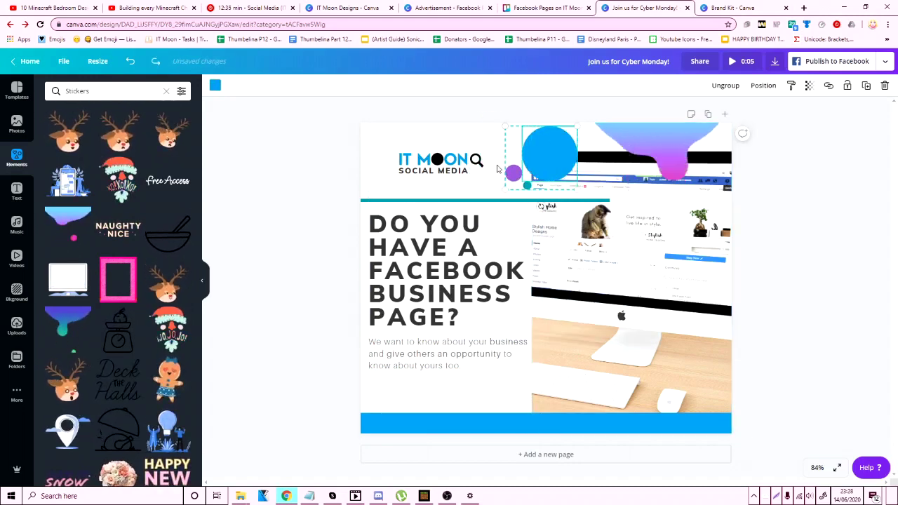
Delete the circle group and move the drip sticker along the page's top edge to where the circles were, between logo and photo.
key(Delete)
drag(630, 143, 526, 140)
click(609, 278)
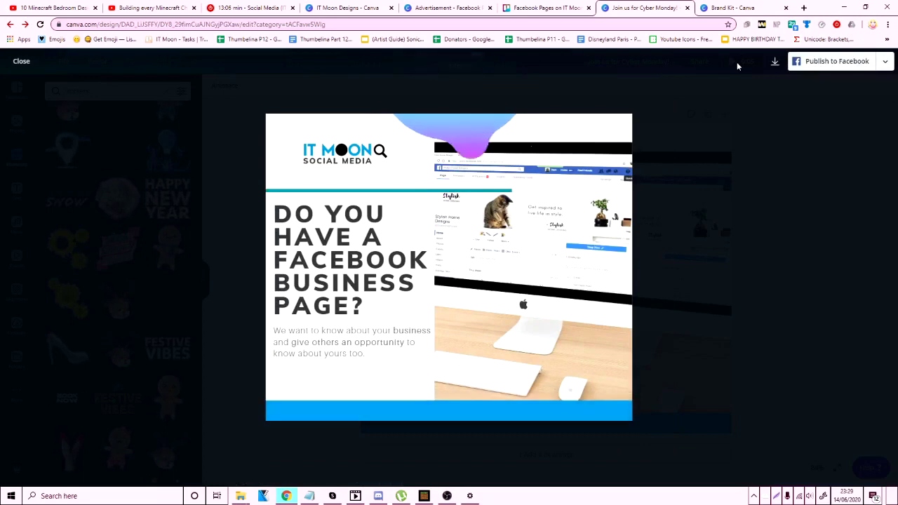
Copy the contact details group from the General #1 Facebook post into this design and centre it vertically on the blue bar.
click(477, 437)
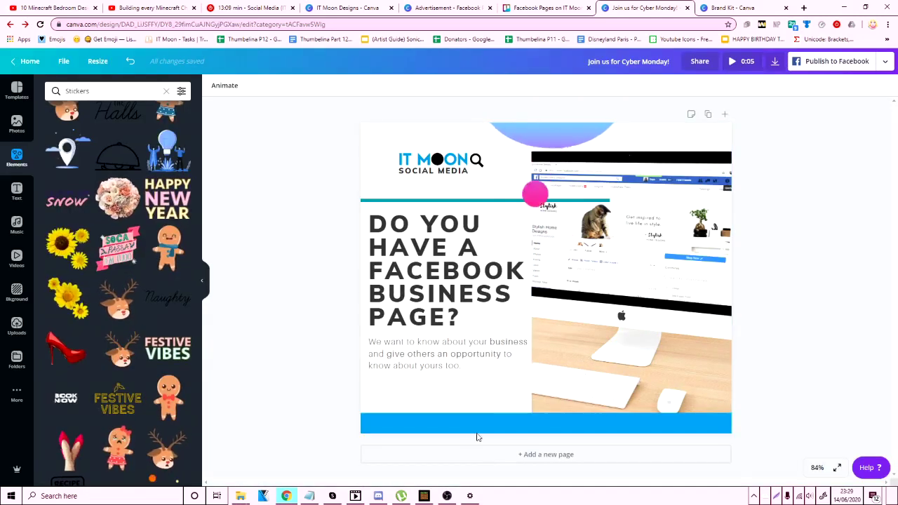
click(467, 430)
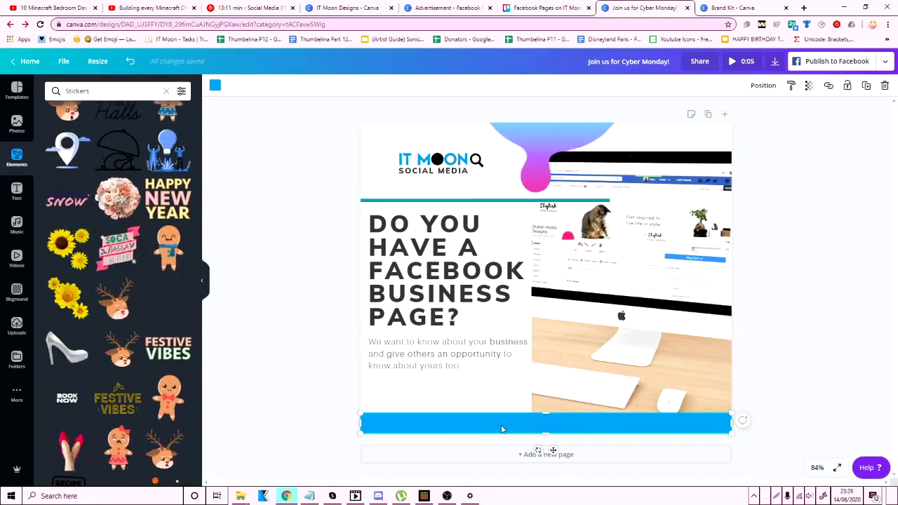
click(537, 6)
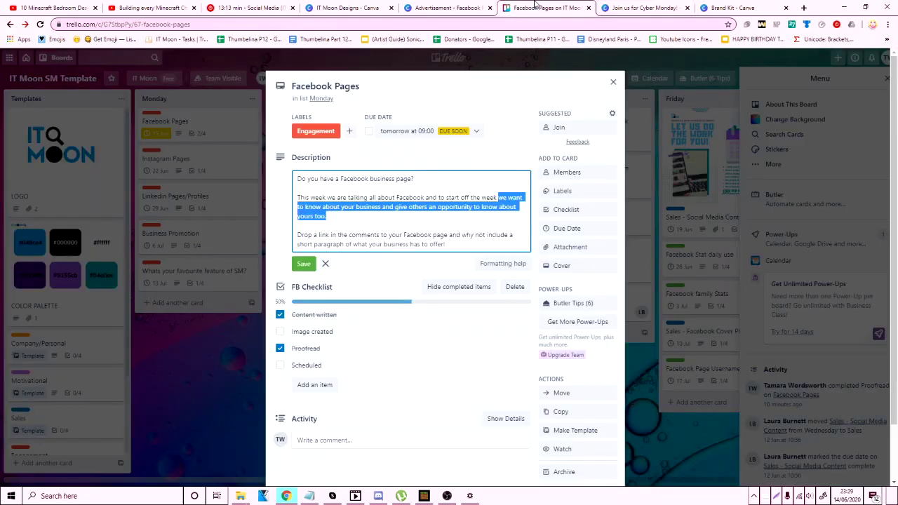
click(445, 6)
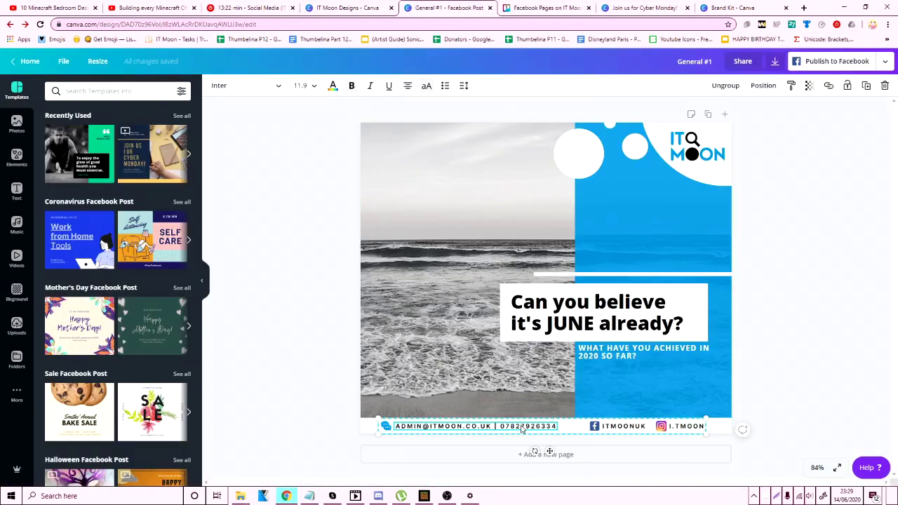
click(658, 6)
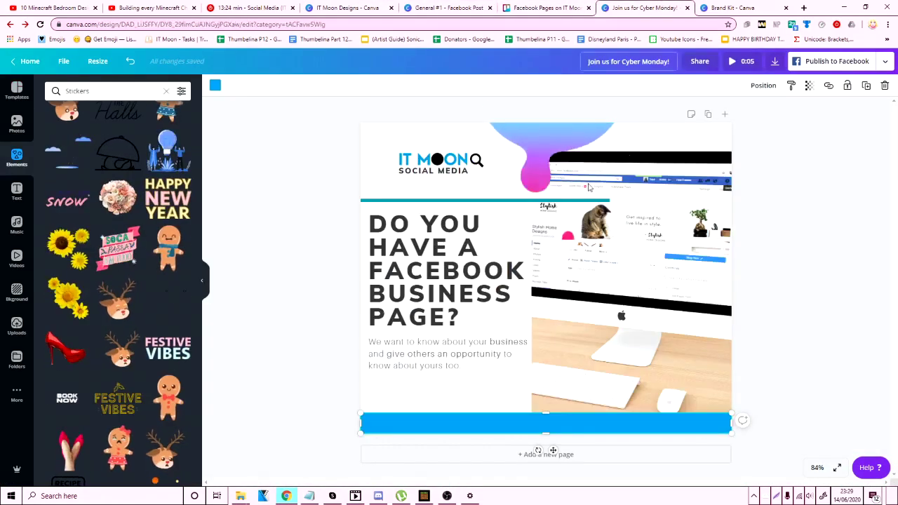
key(ctrl+v)
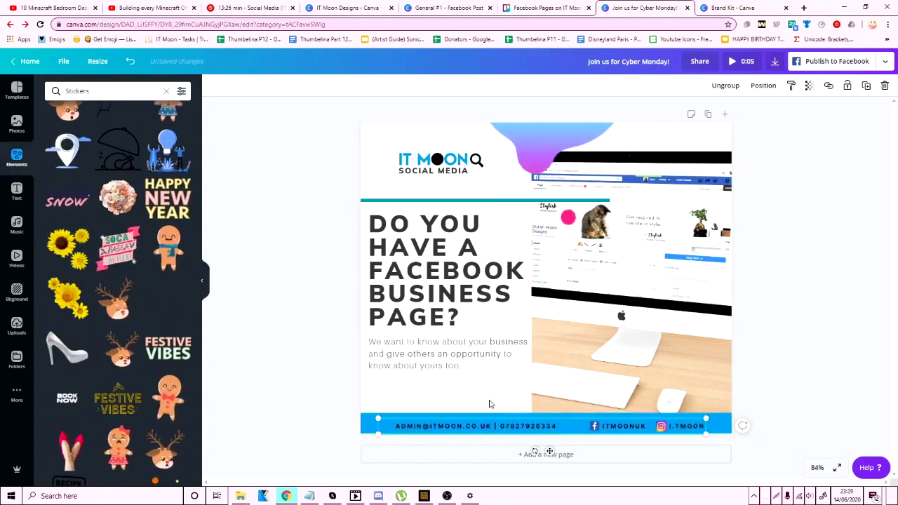
click(466, 426)
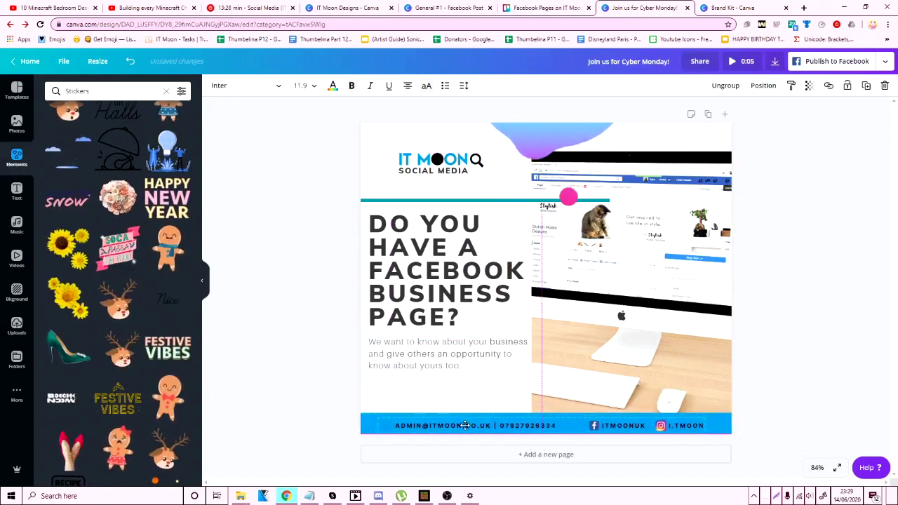
drag(465, 426, 463, 423)
Ungroup the pasted contact details on the blue bar.
click(426, 425)
right_click(423, 425)
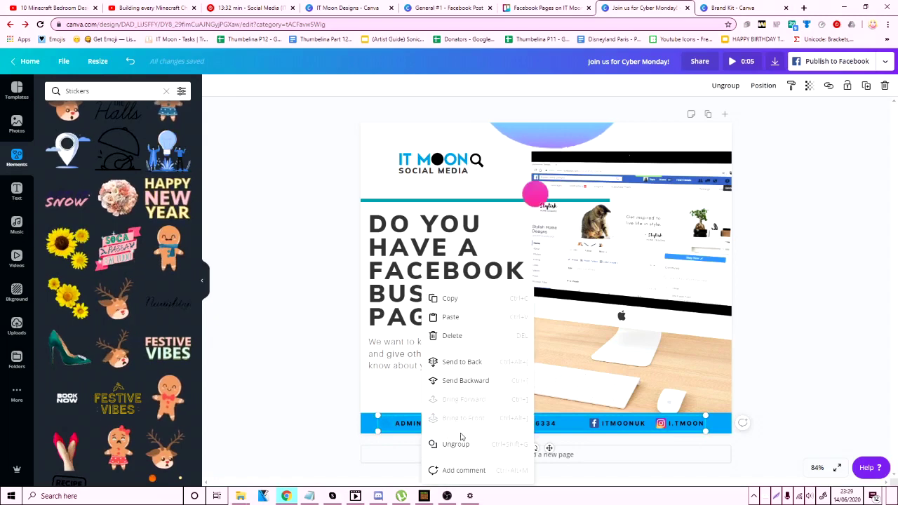
click(458, 444)
click(453, 439)
Recolour the e-mail and phone text and the Facebook and Instagram handles on the blue bar white.
click(433, 426)
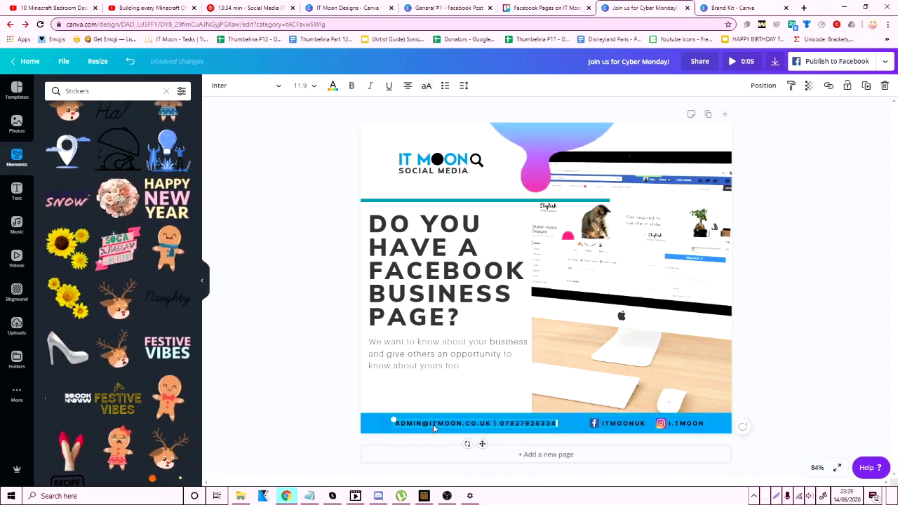
click(333, 86)
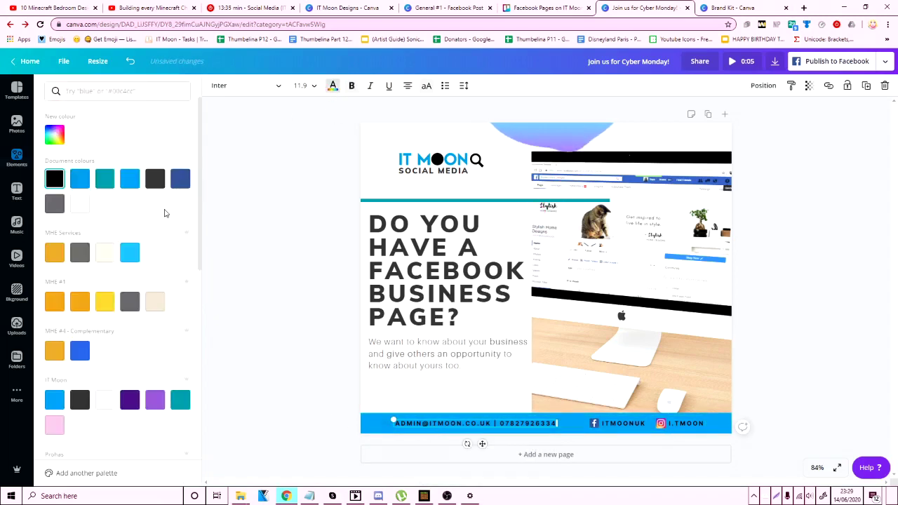
click(85, 209)
click(612, 424)
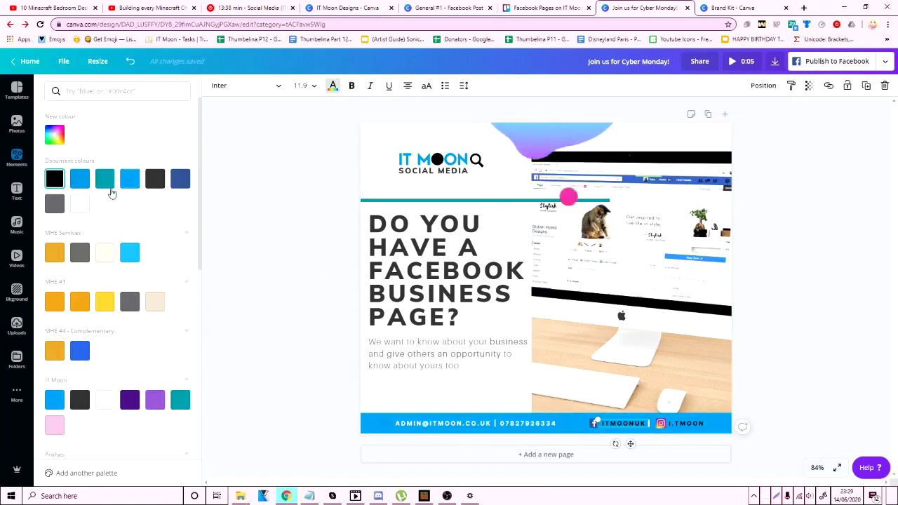
click(80, 204)
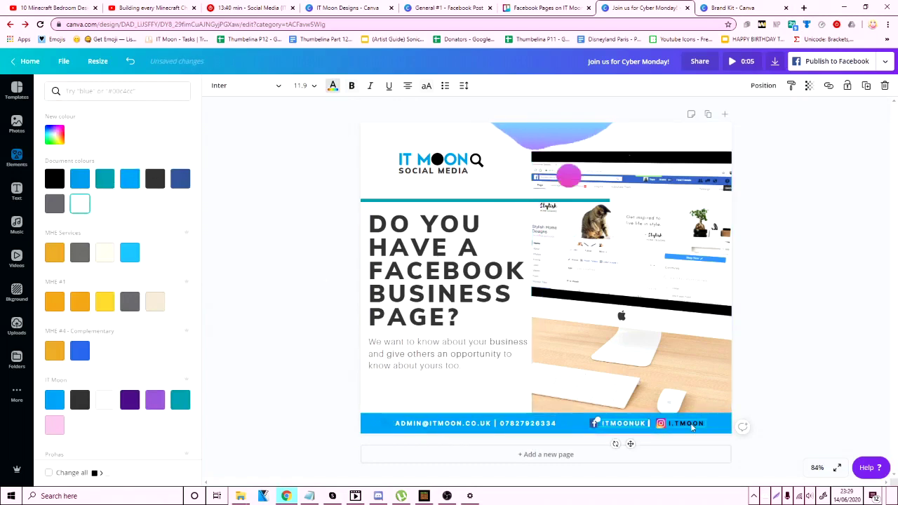
click(693, 425)
click(80, 203)
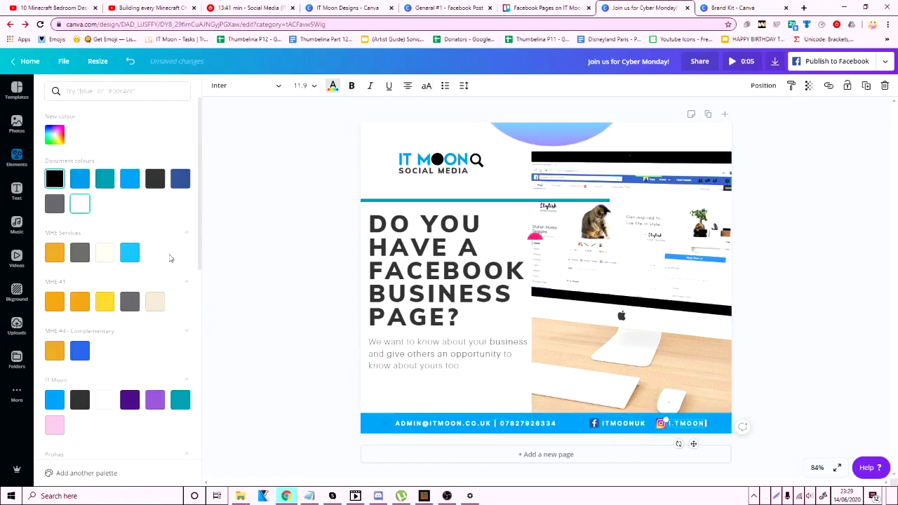
Recolour the chat bubble icon in front of the e-mail text white.
click(385, 423)
click(215, 86)
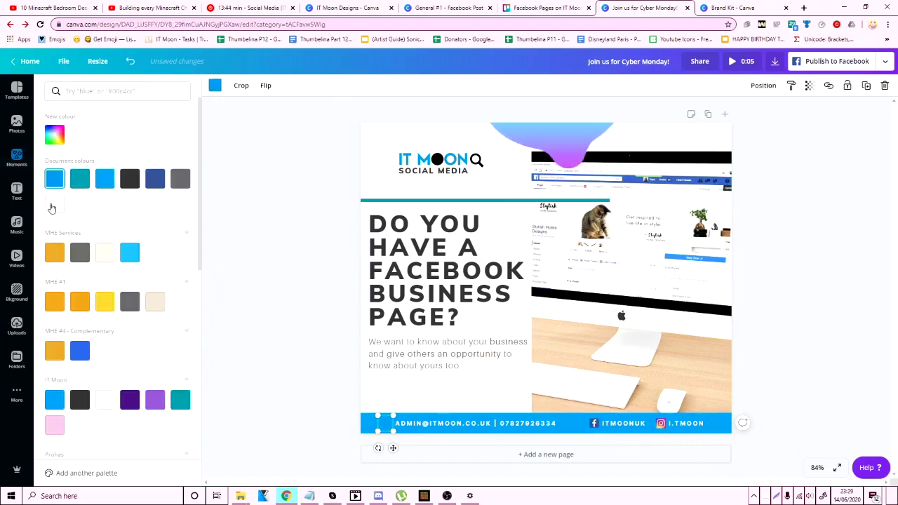
scroll(110, 257, down, 5)
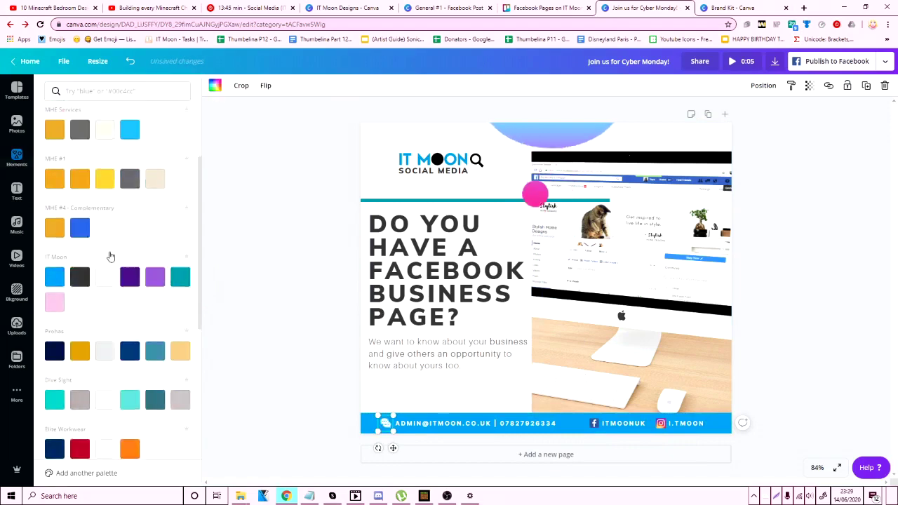
click(306, 343)
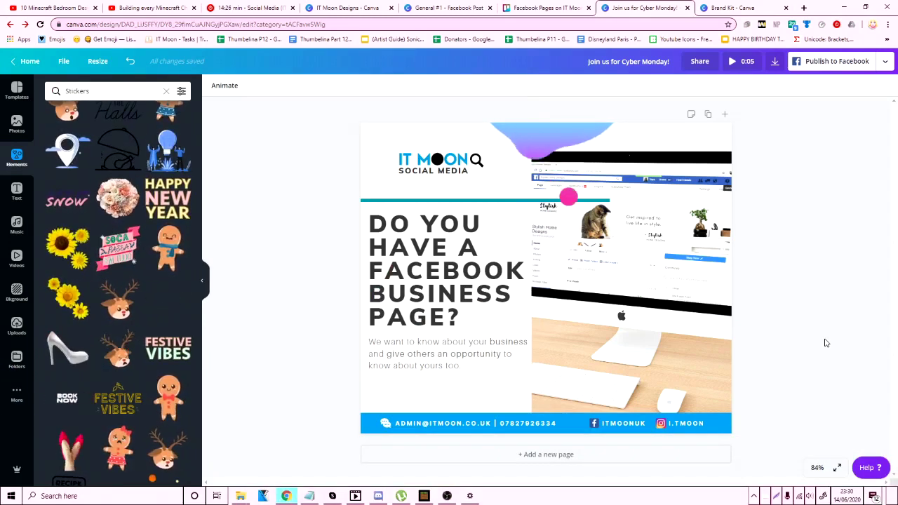
Download the finished design as an MP4 video.
click(775, 66)
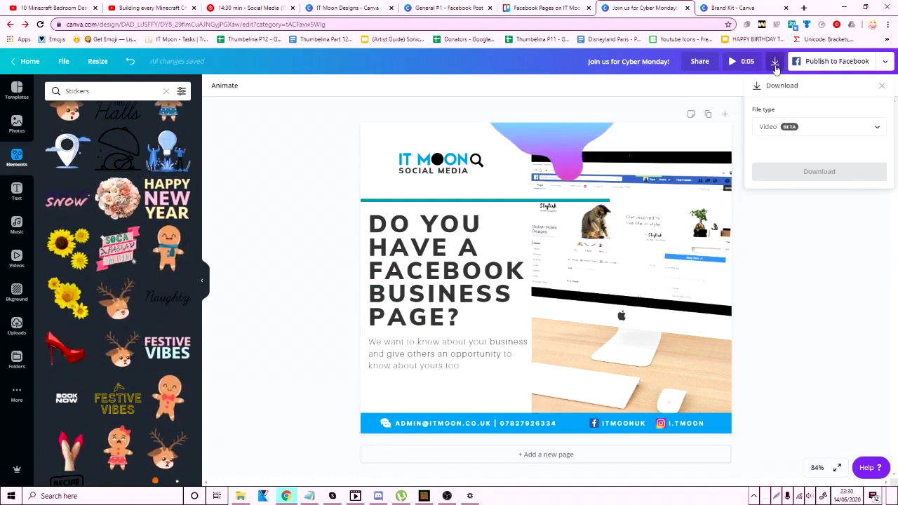
click(805, 126)
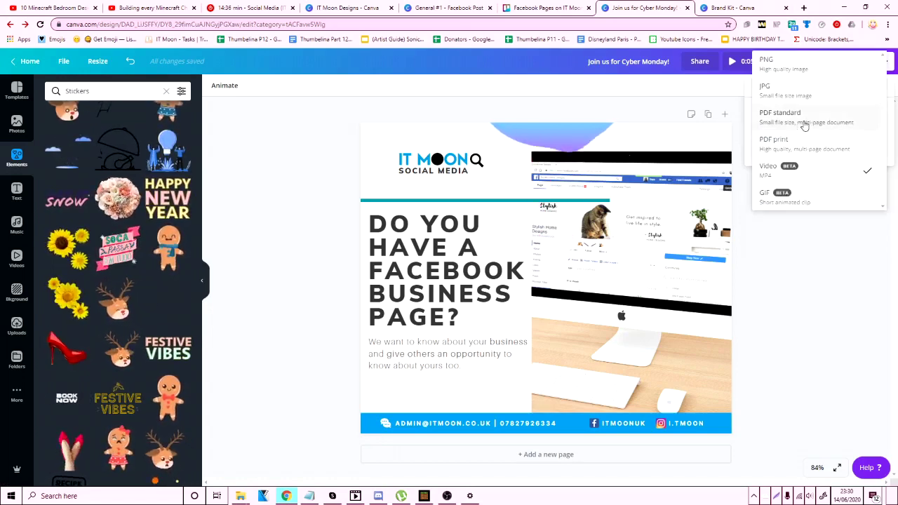
click(811, 170)
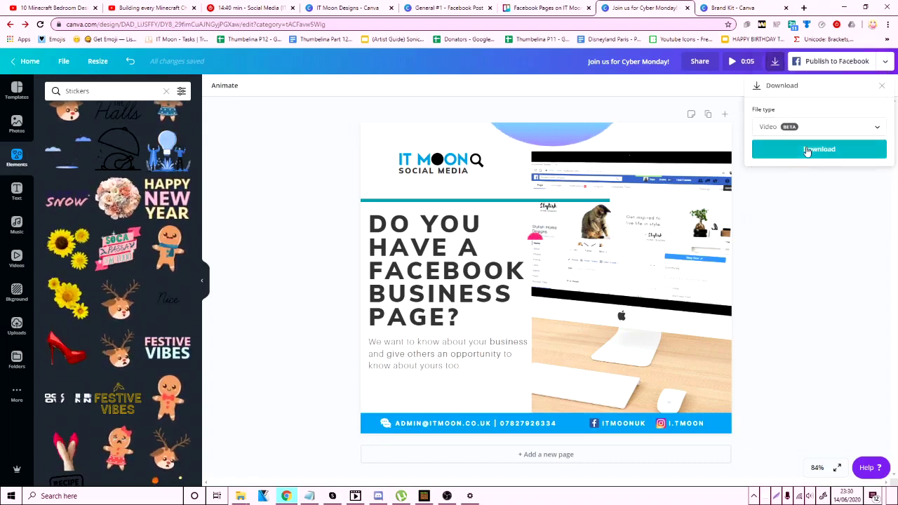
click(807, 150)
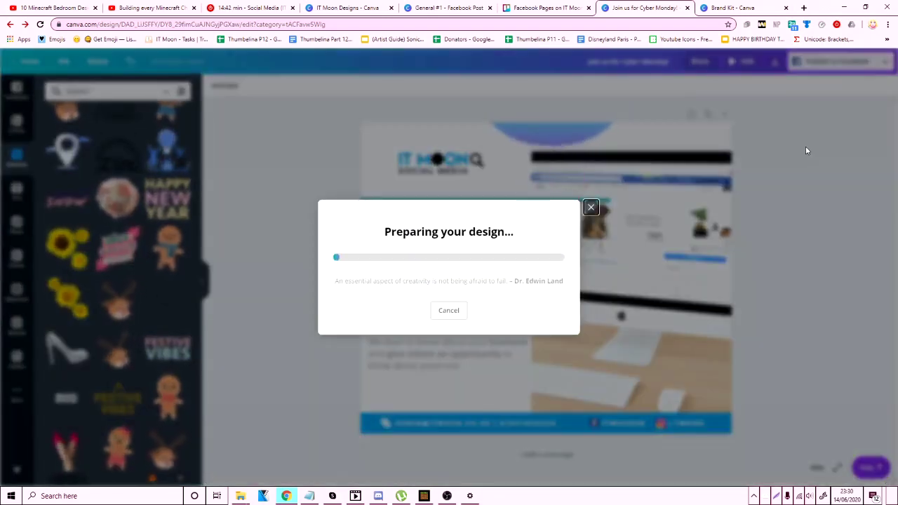